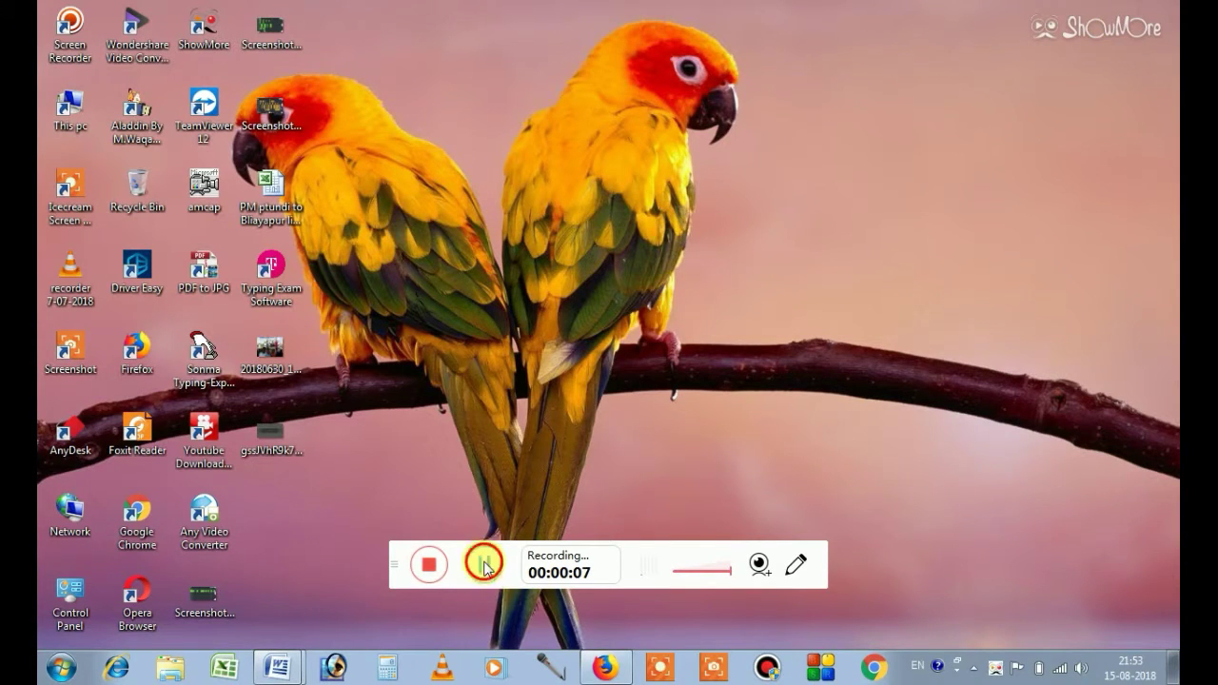
- Launch Adobe Photoshop from its desktop shortcut
left_click(486, 565)
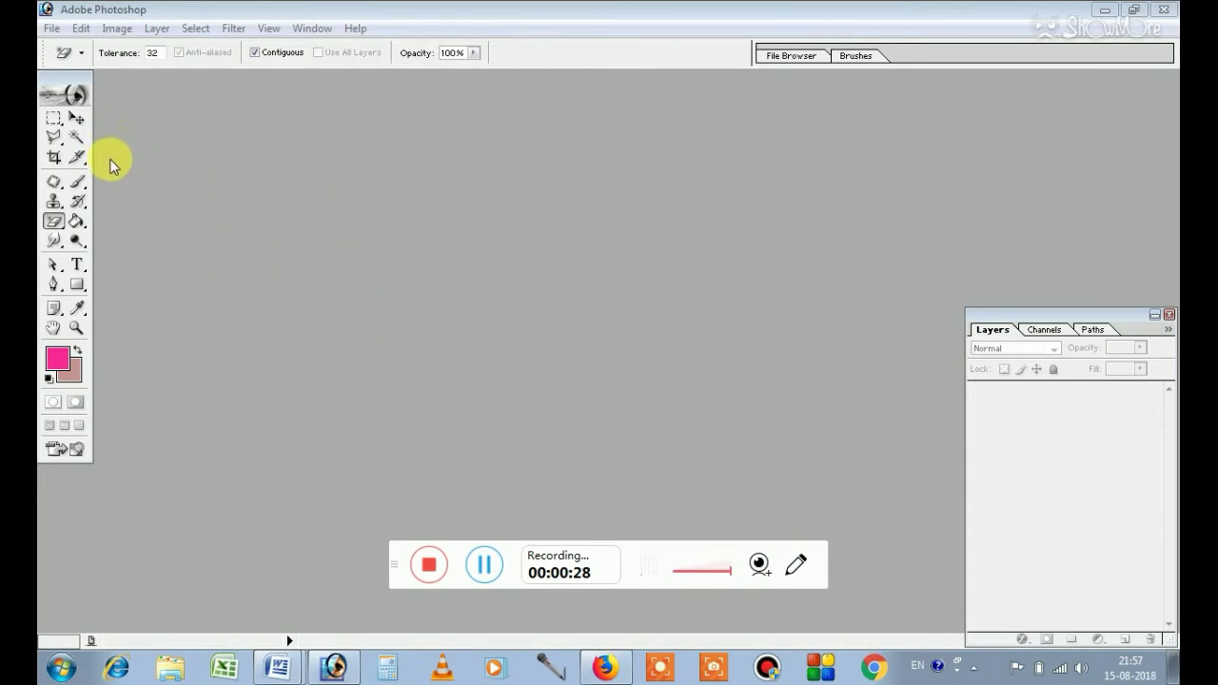
- Bring Photoshop to the front, browse the eraser variants, and choose the Paint Bucket Tool
left_click(52, 105)
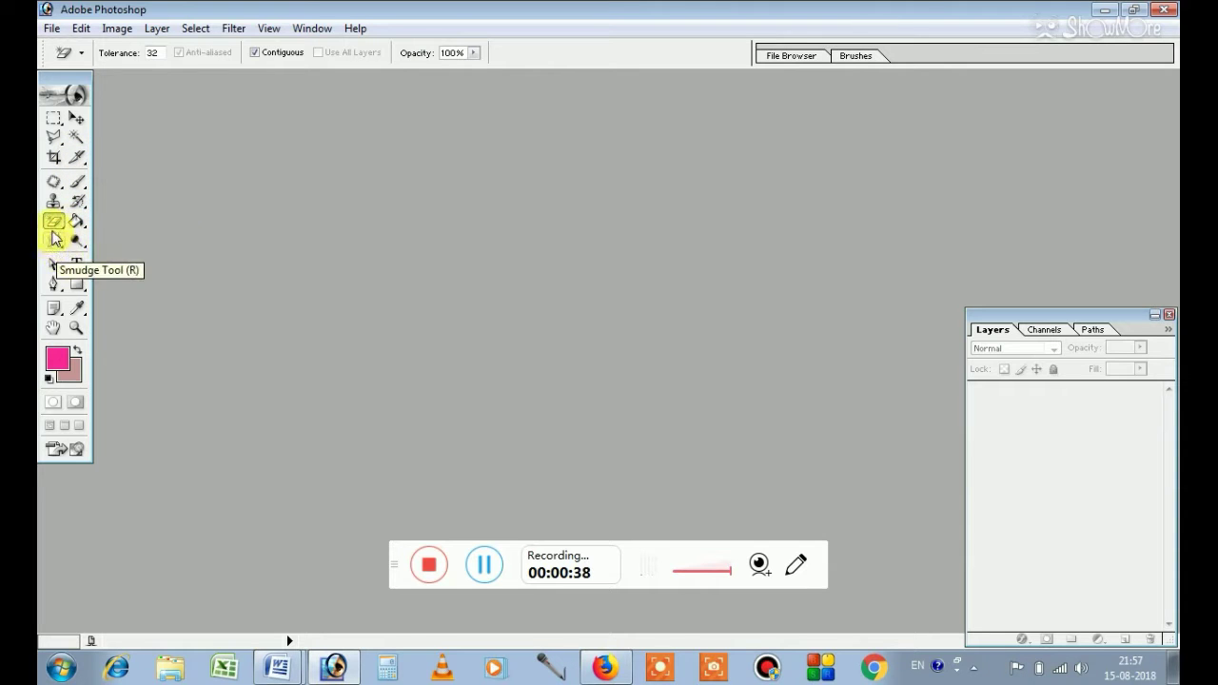
left_click(53, 224)
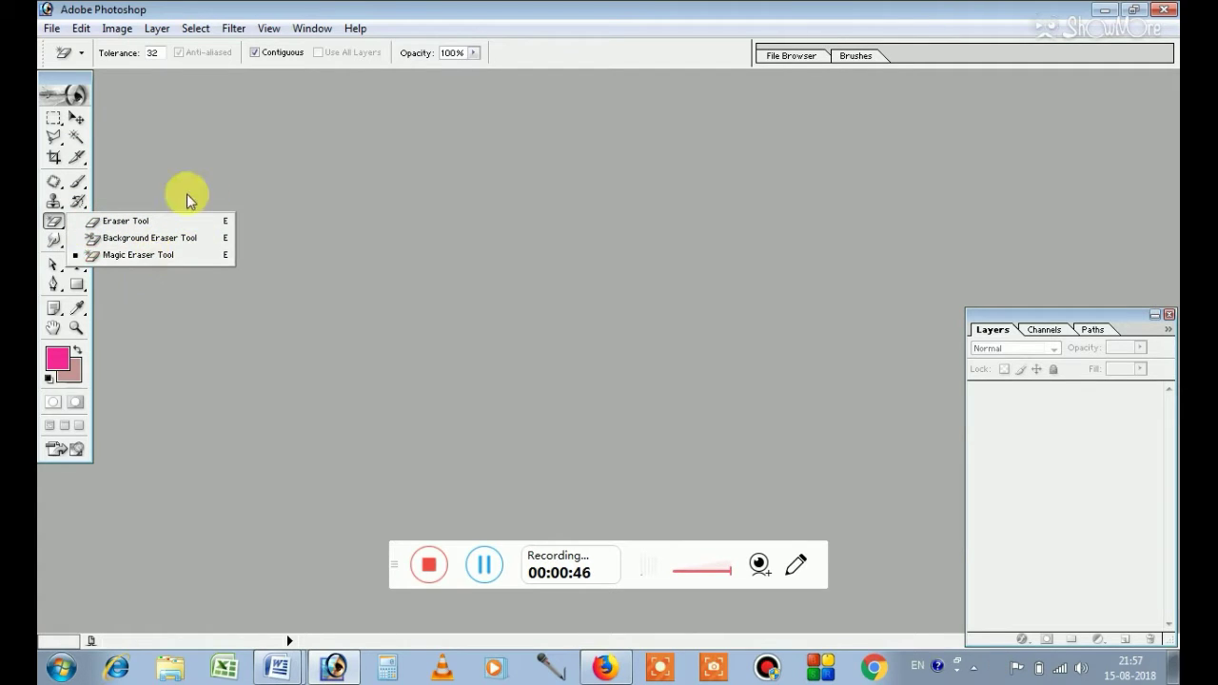
left_click(76, 223)
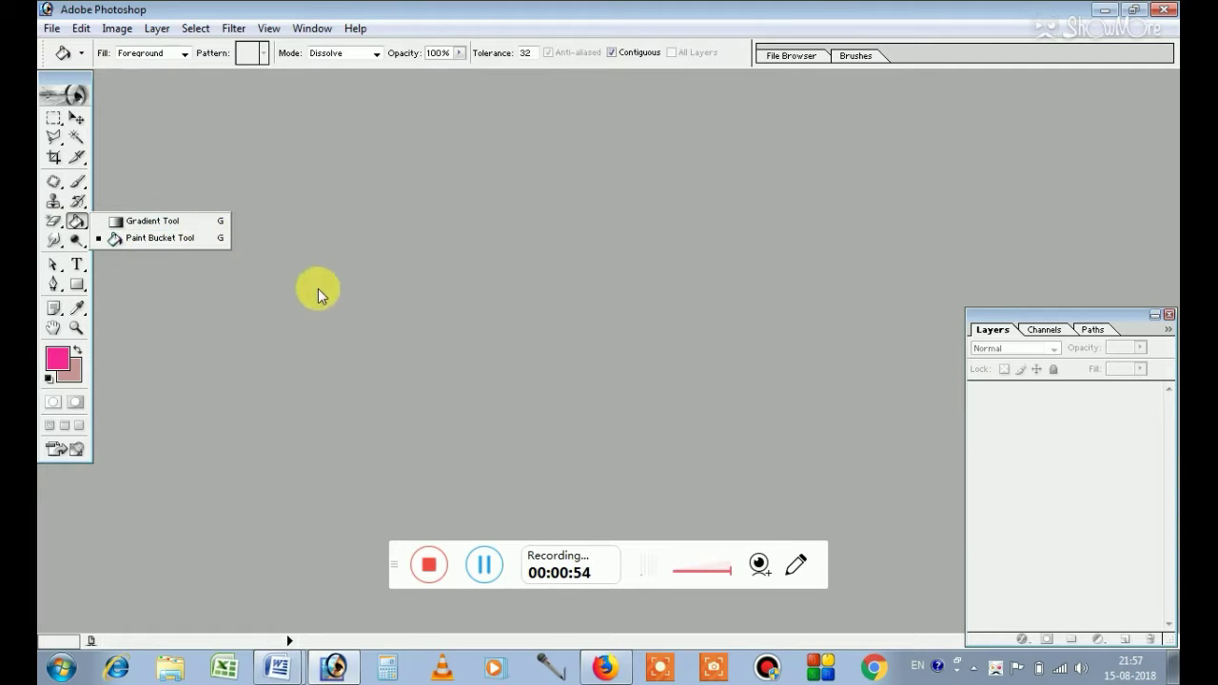
left_click(381, 255)
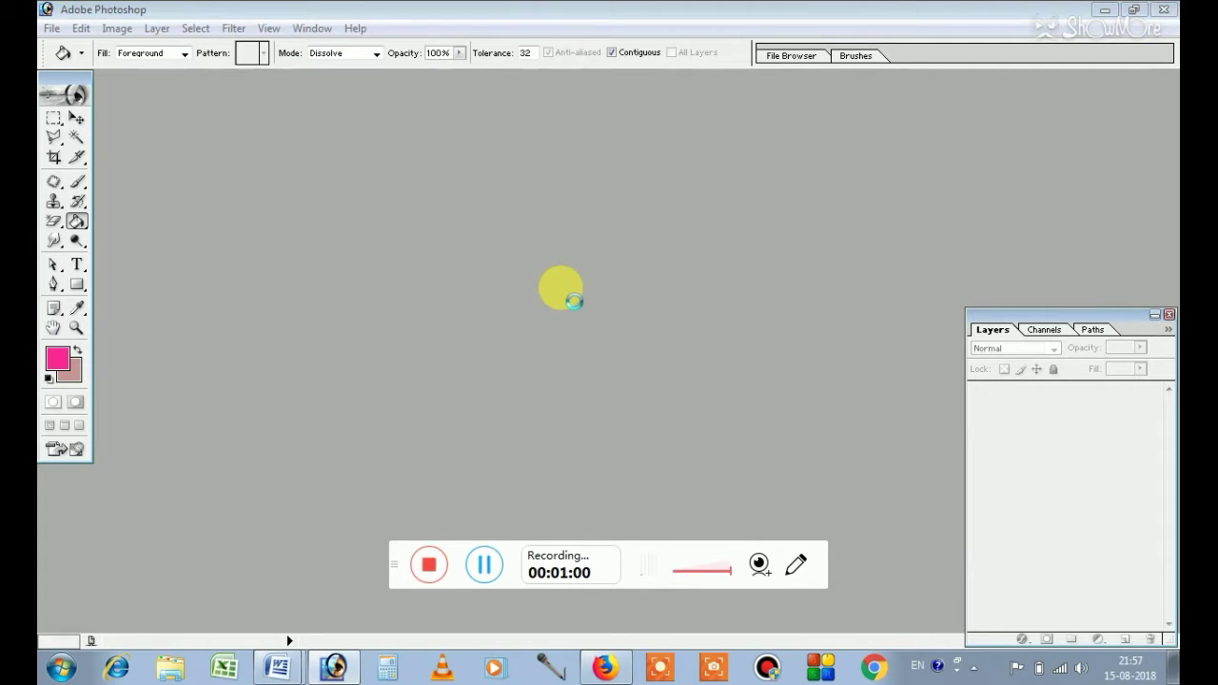
- Open wallpaper2you_325210 - Copy.jpg from the Hd Photo folder
double_click(571, 300)
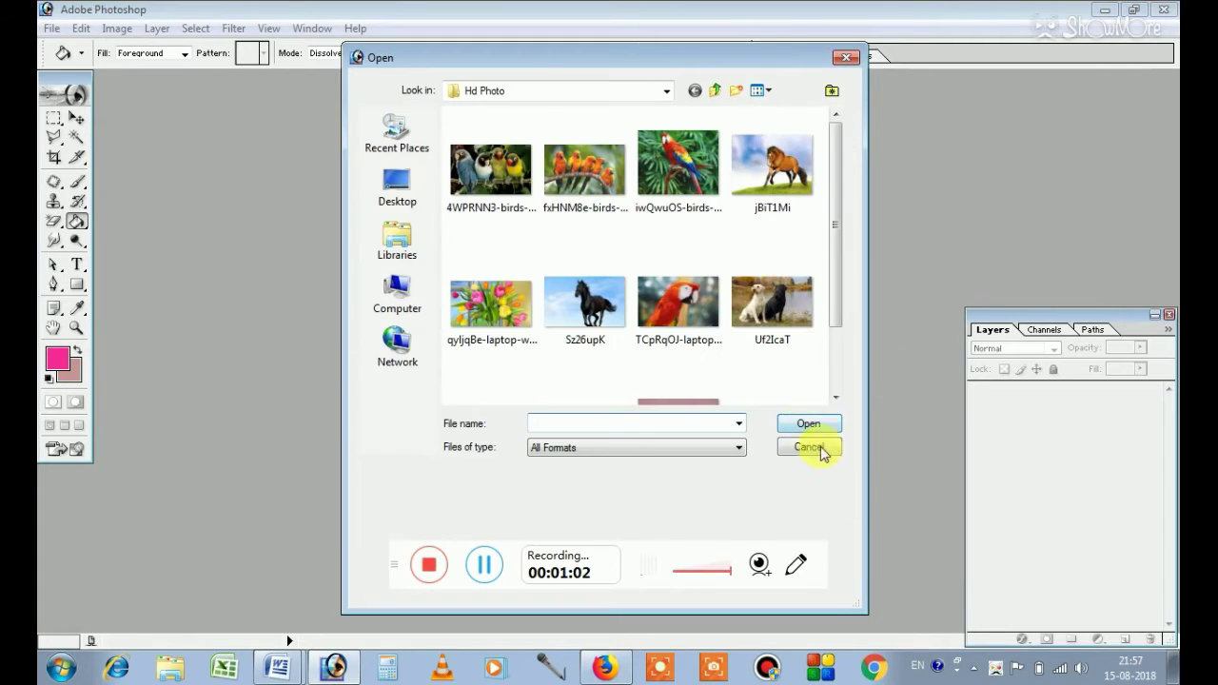
left_click(805, 459)
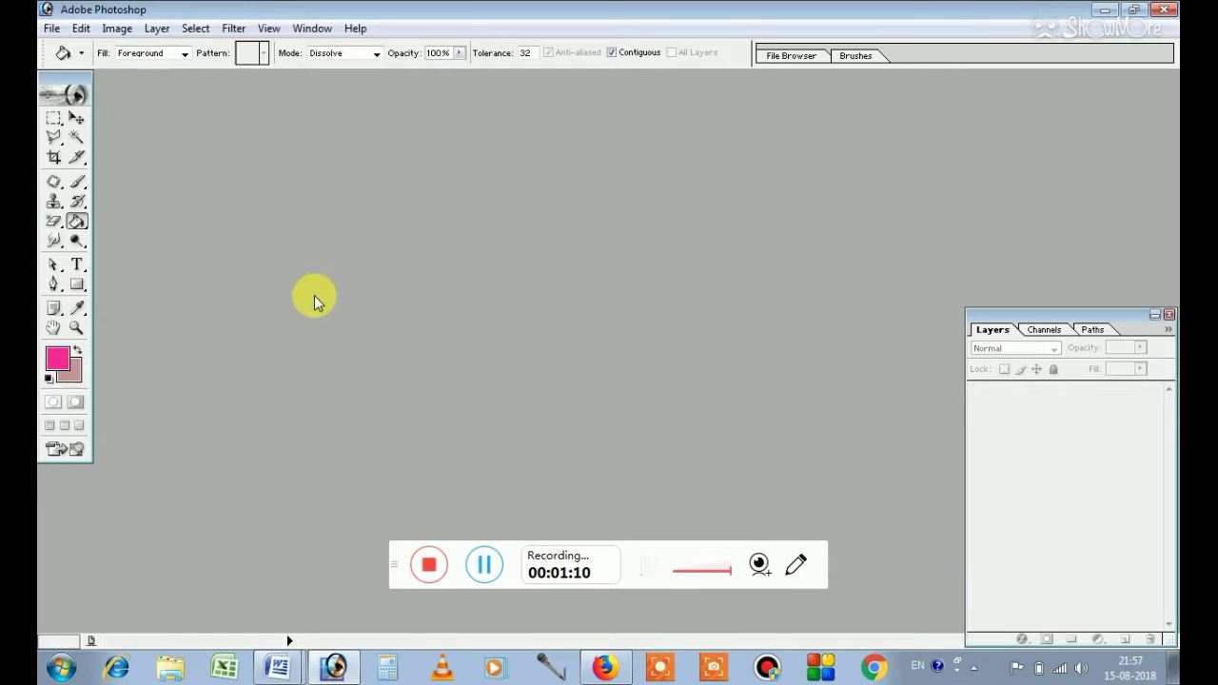
double_click(340, 197)
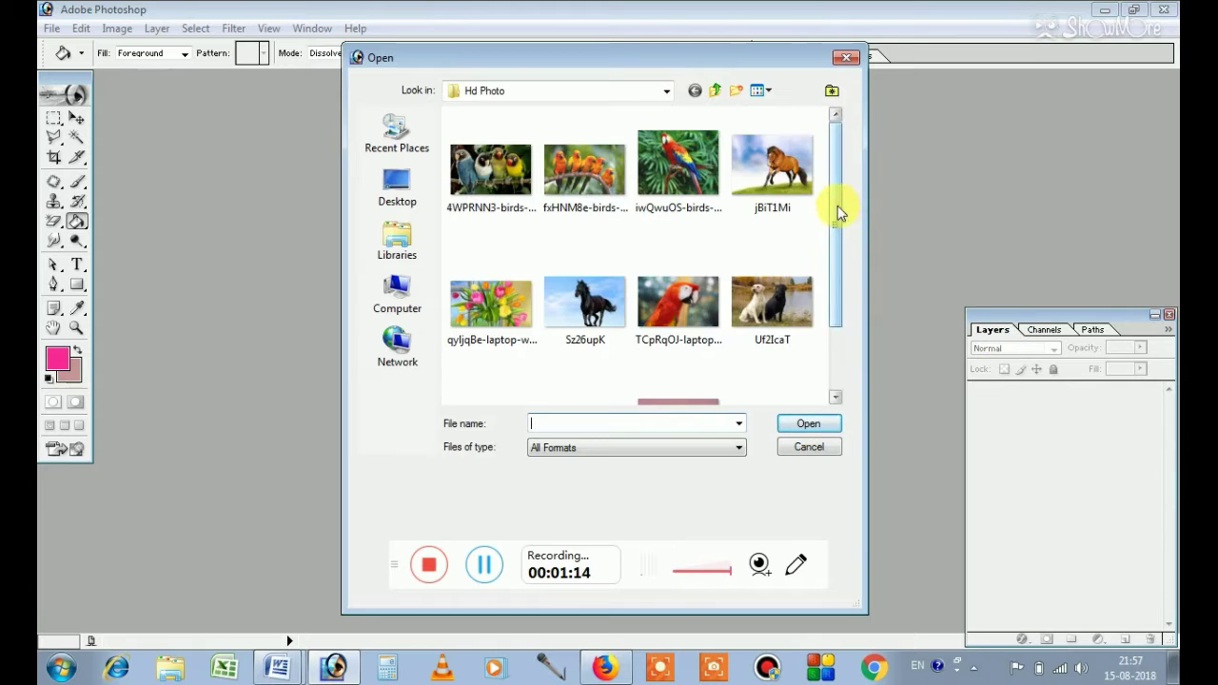
left_click_drag(844, 204, 835, 308)
left_click(493, 354)
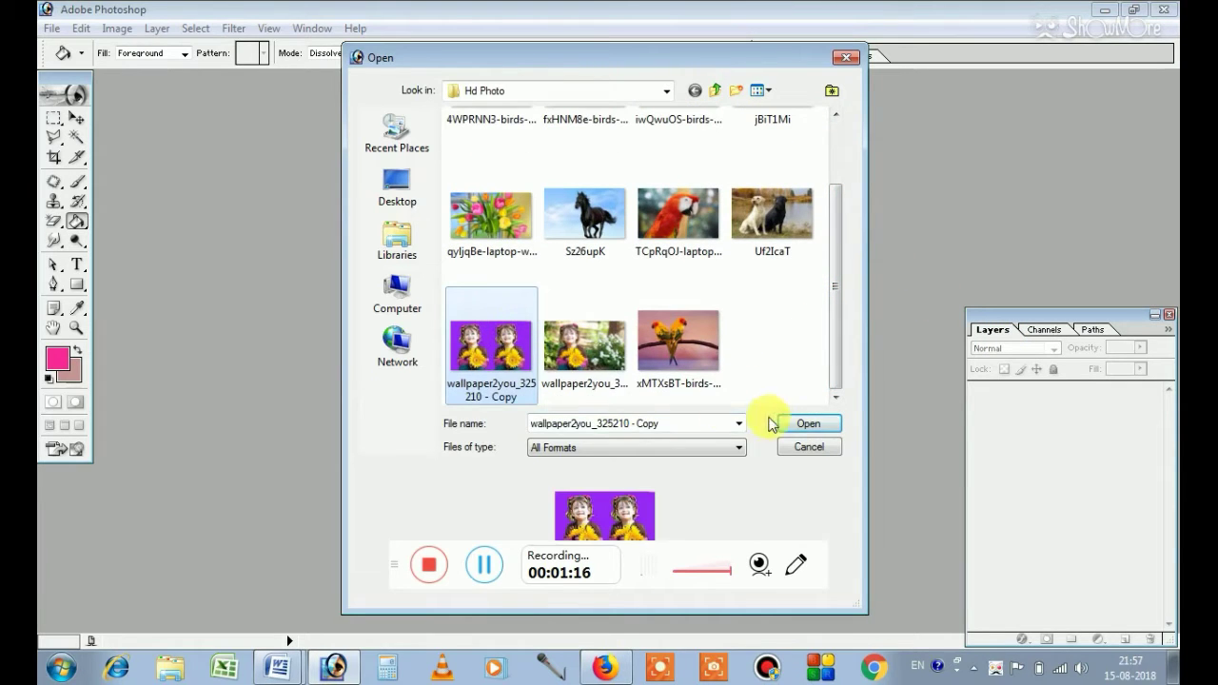
left_click(812, 426)
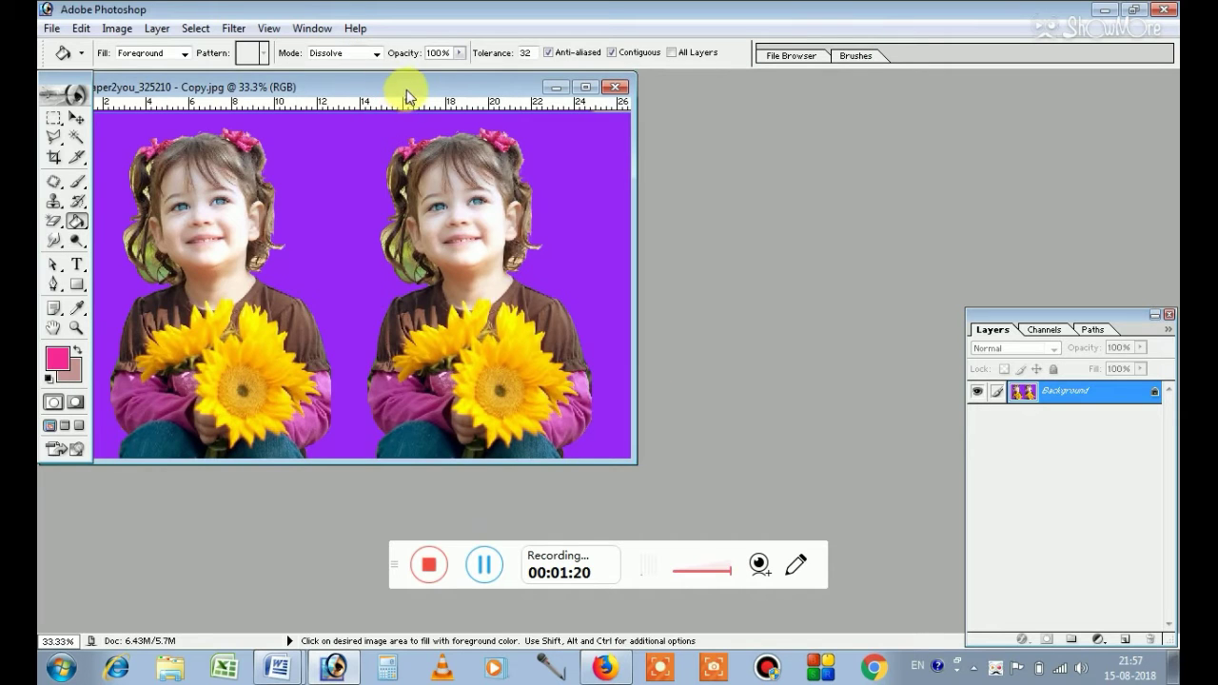
- Centre the image window, then try an Eraser Tool stroke on the purple and undo it
left_click_drag(406, 90, 661, 168)
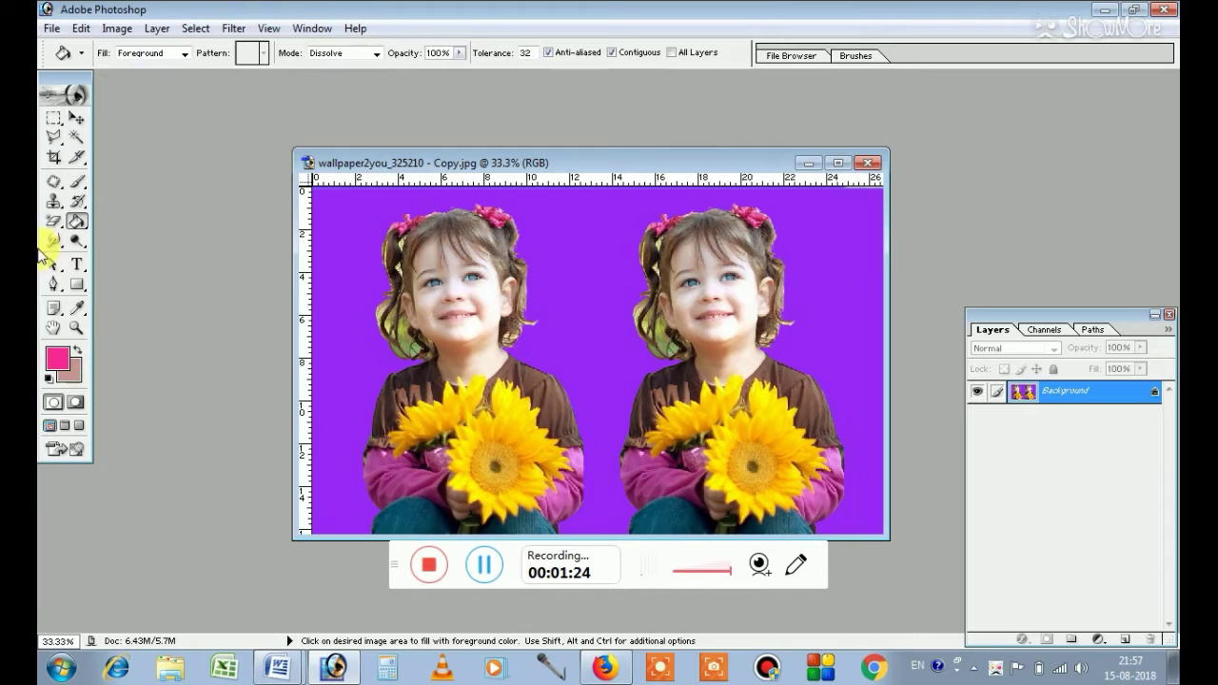
left_click_drag(57, 228, 128, 228)
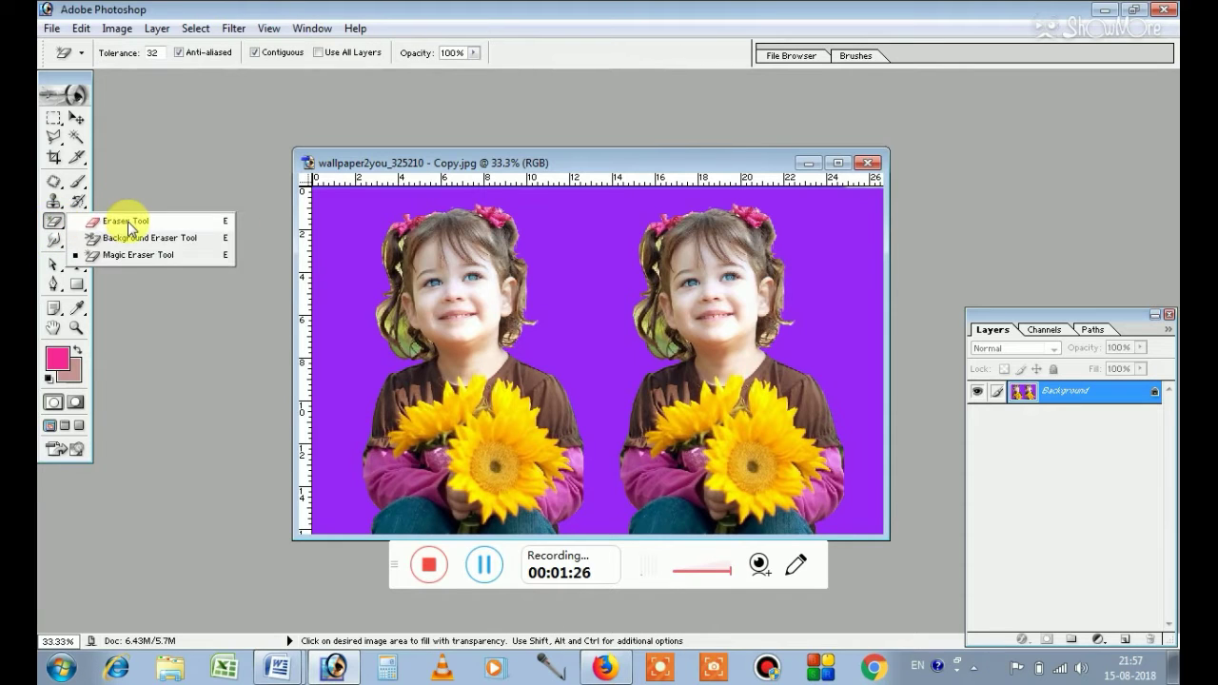
left_click(128, 222)
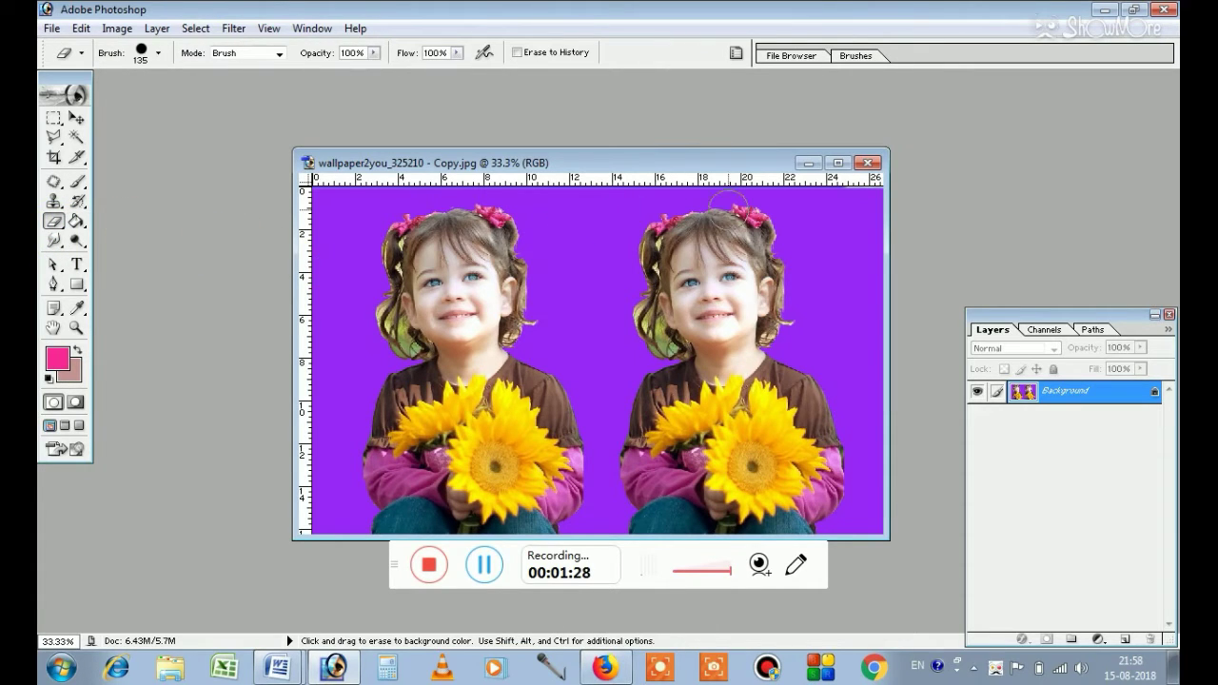
left_click_drag(550, 233, 566, 327)
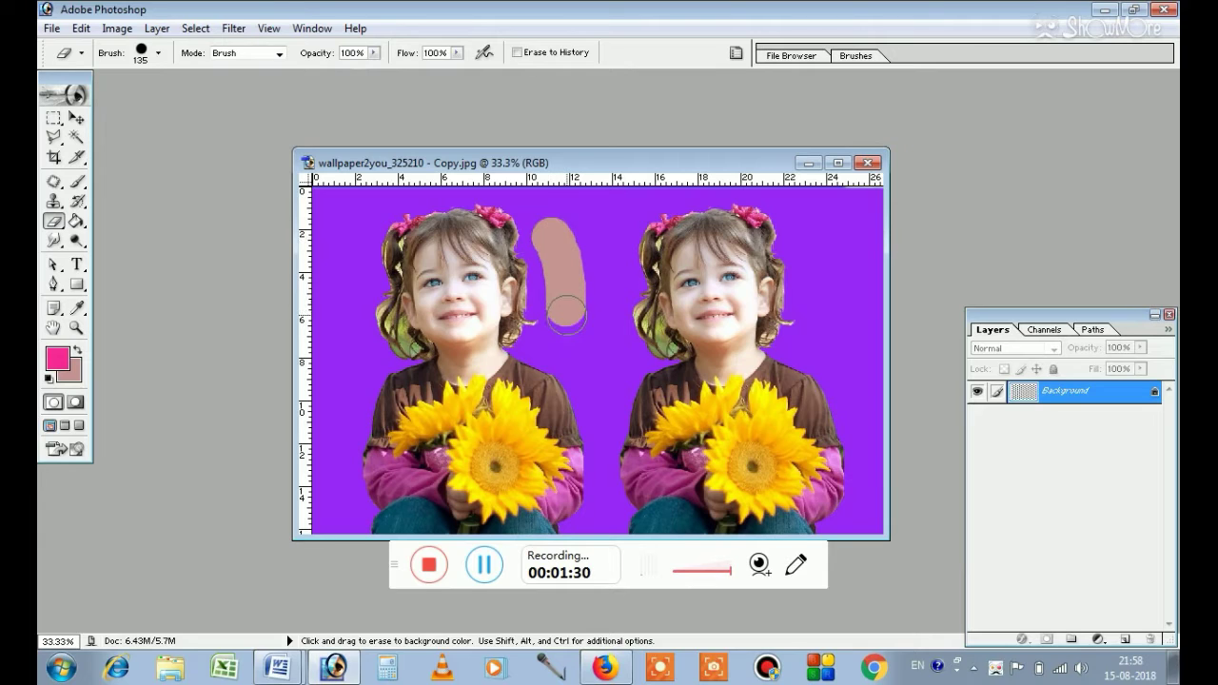
key("ctrl+z")
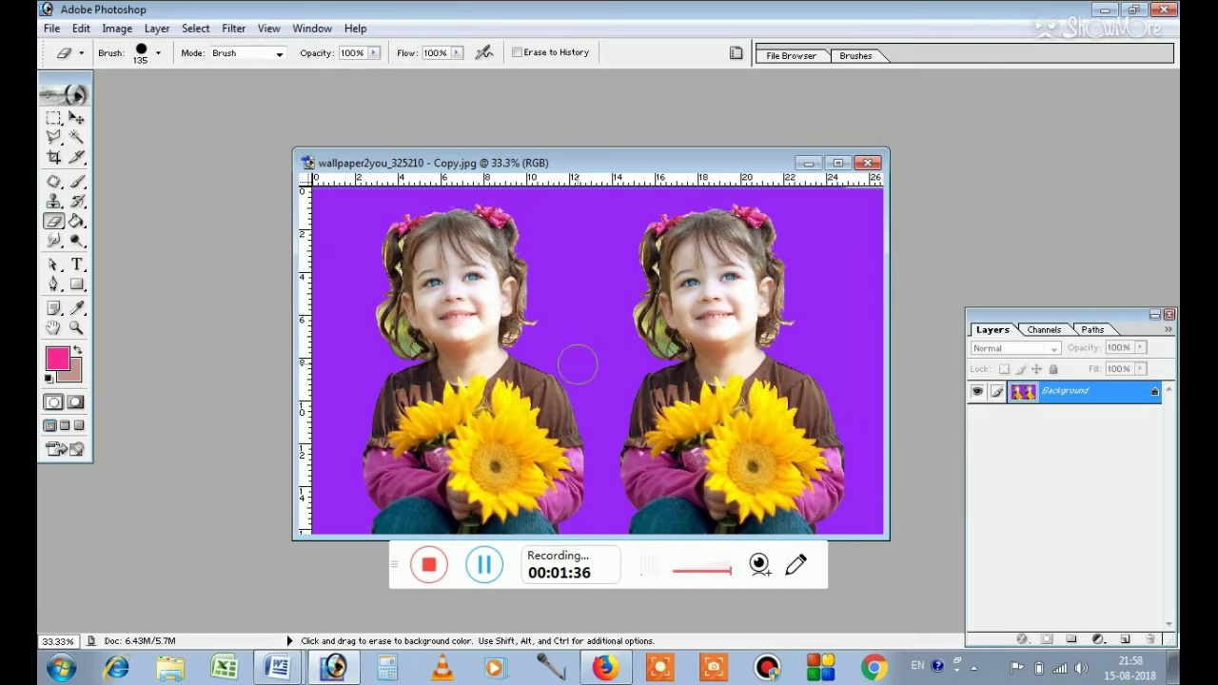
- Set the background colour to near-white FCF9F9
left_click(68, 373)
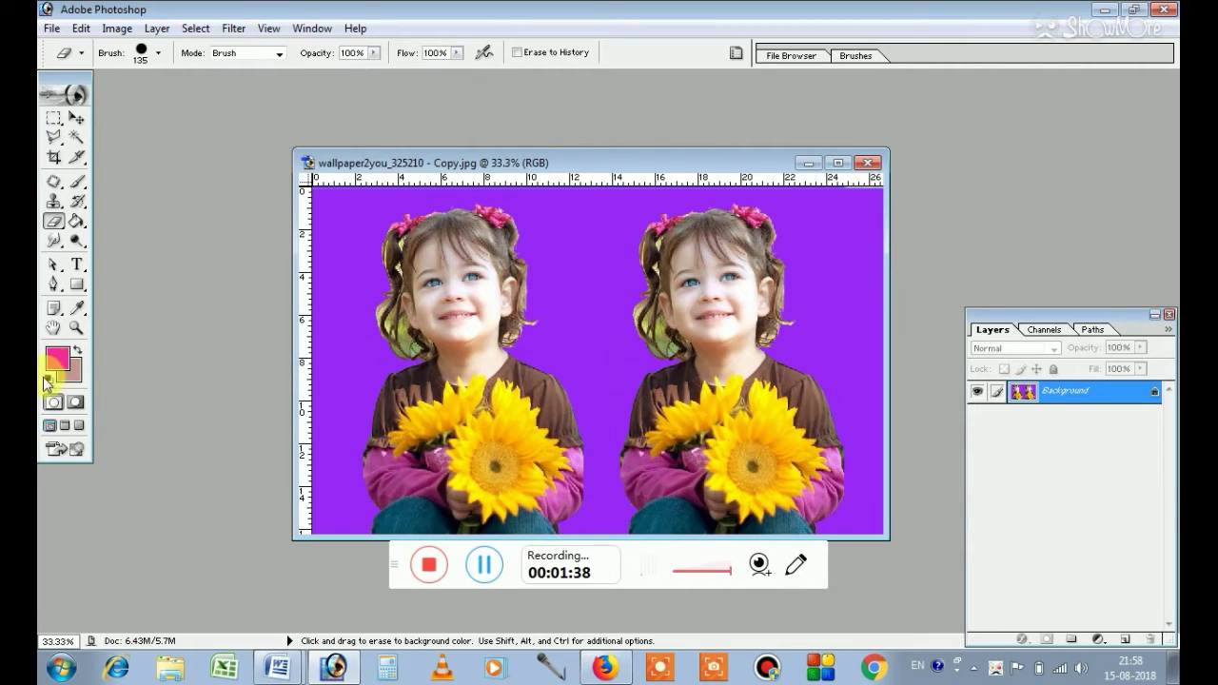
left_click(71, 376)
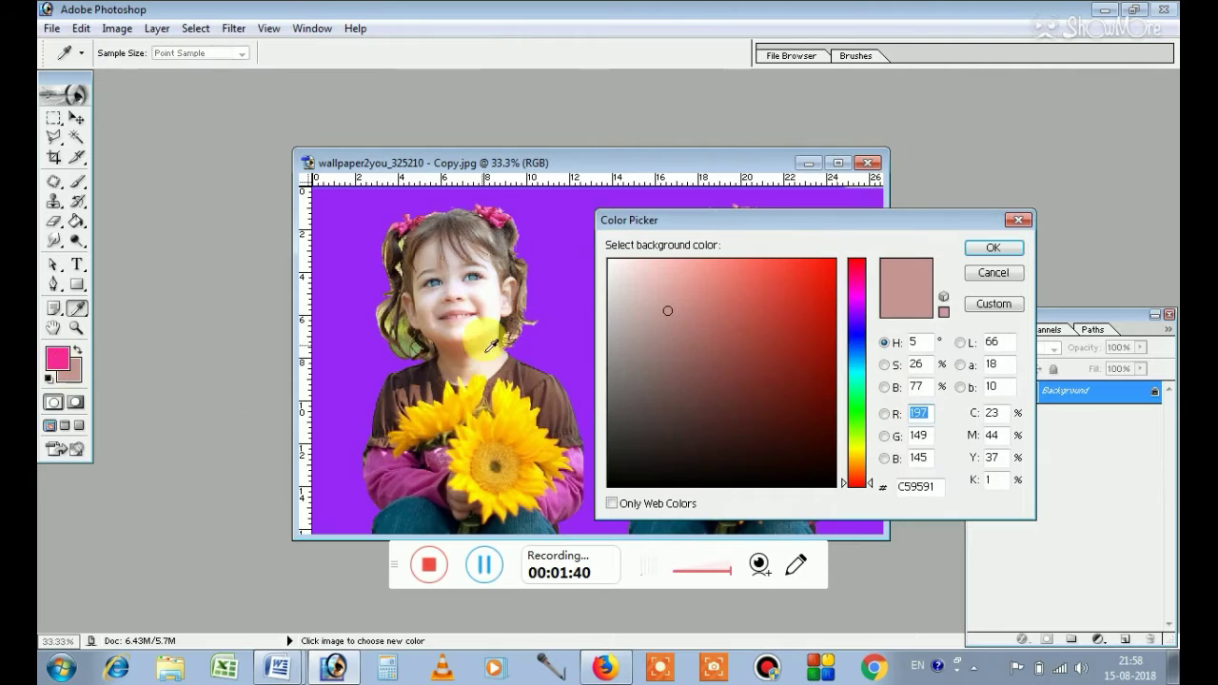
left_click(612, 264)
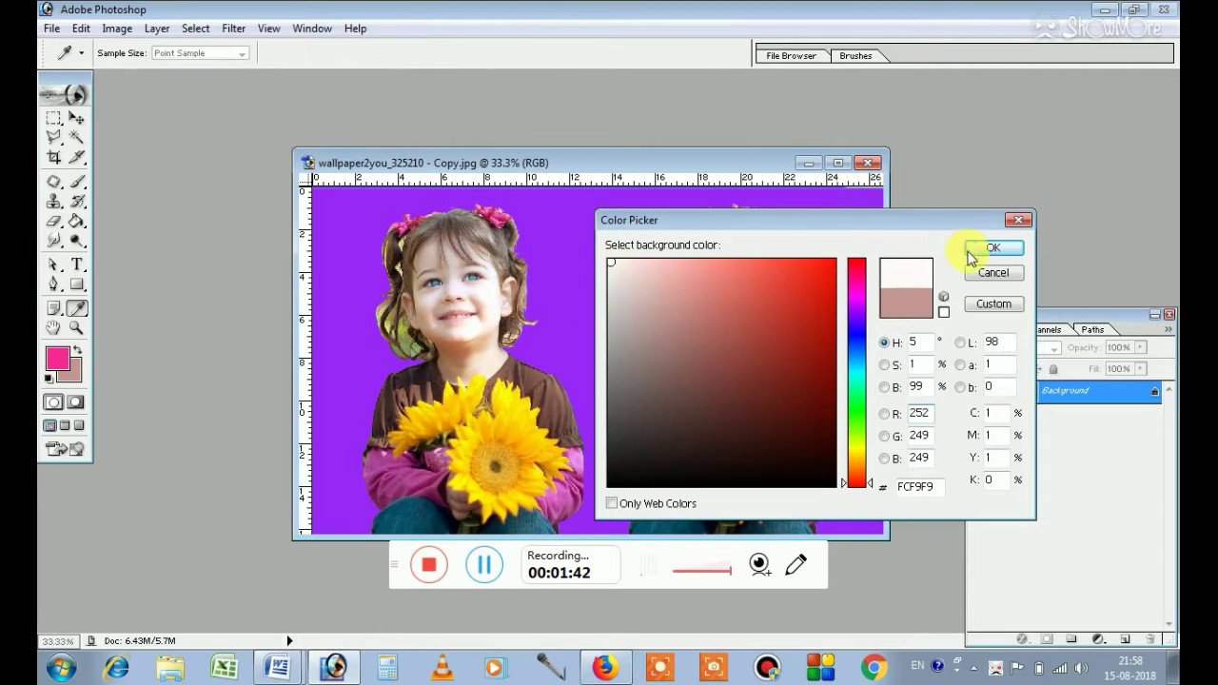
left_click(992, 248)
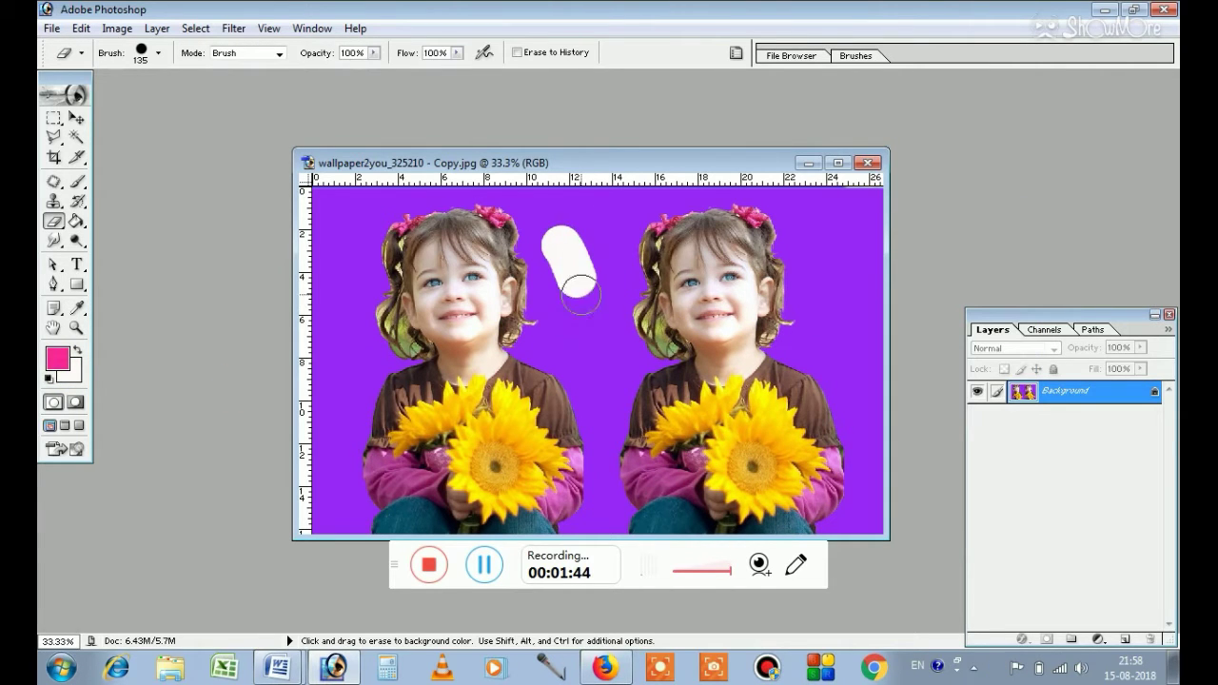
- Erase a tall white stripe down the purple between the two girls
left_click_drag(559, 243, 600, 414)
mouse_move(559, 249)
left_mouse_down()
mouse_move(558, 327)
mouse_move(579, 320)
mouse_move(593, 242)
mouse_move(557, 218)
left_mouse_up()
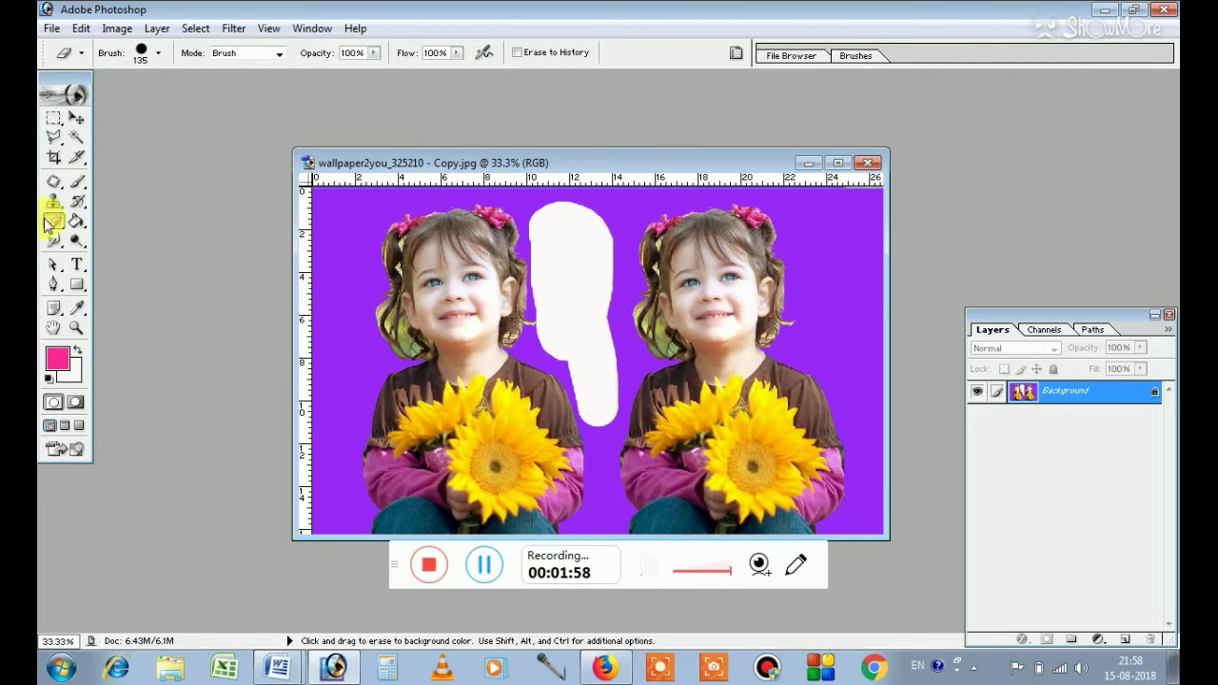
left_click_drag(55, 221, 157, 240)
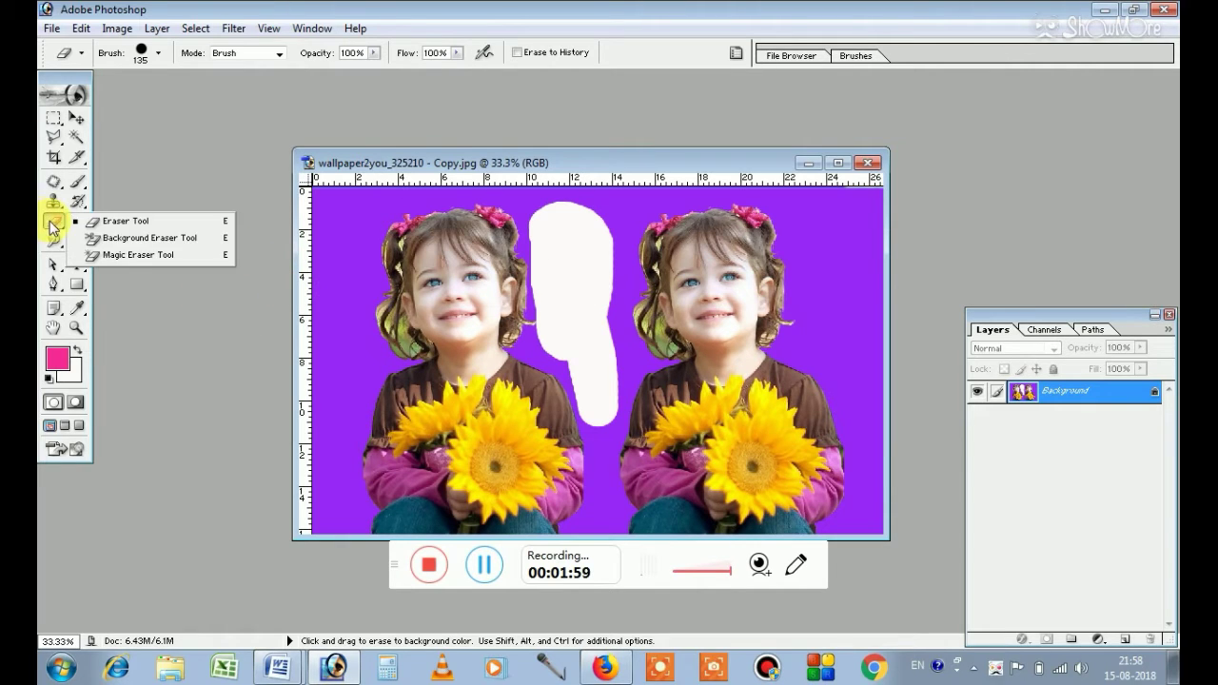
- Use the Background Eraser to clear the left-edge purple and the white band to transparency
left_click(157, 240)
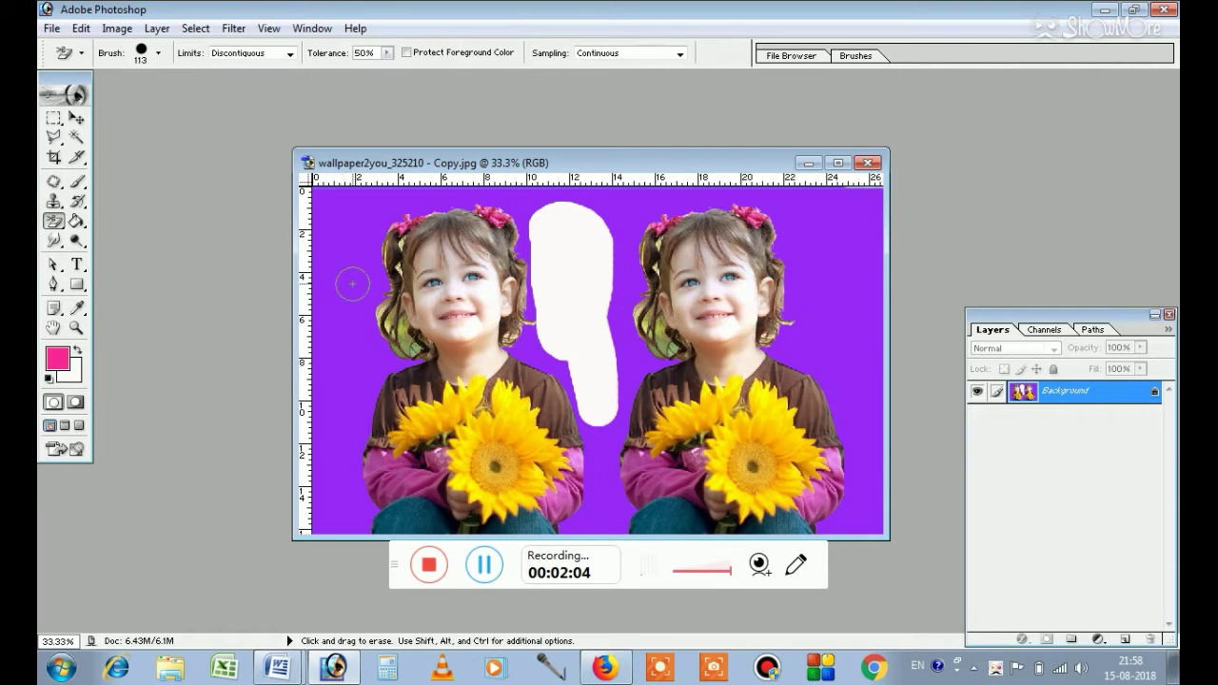
left_click(345, 328)
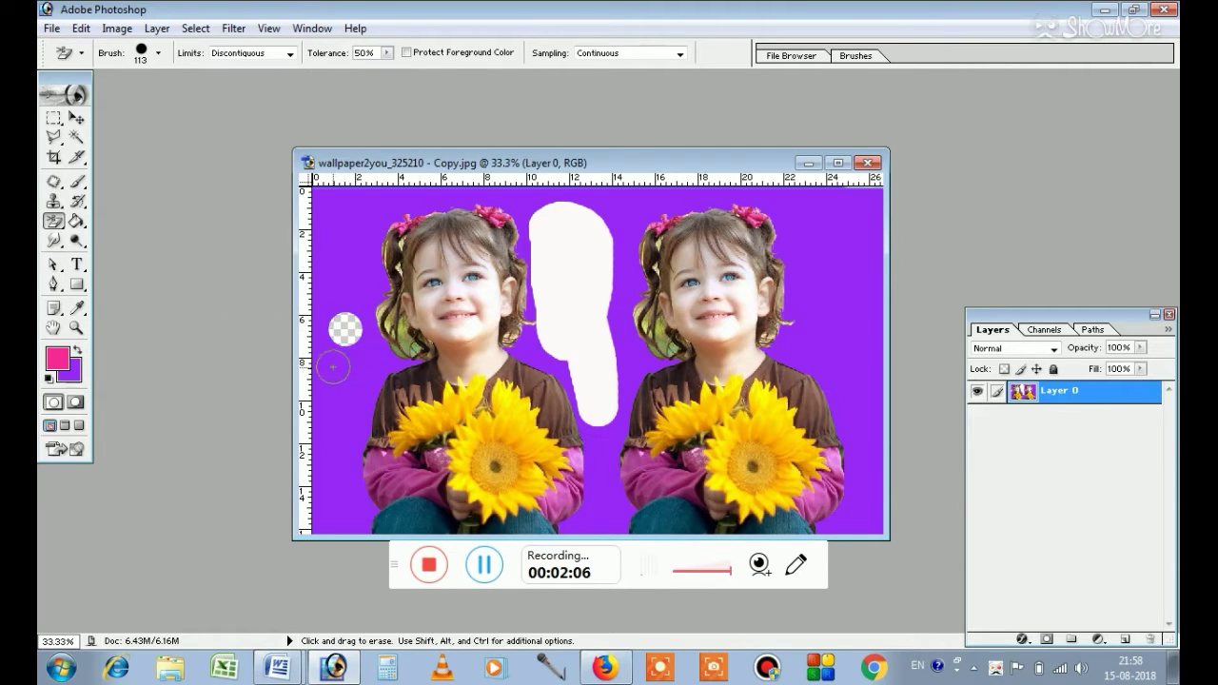
mouse_move(340, 300)
left_mouse_down()
mouse_move(333, 223)
mouse_move(368, 192)
mouse_move(533, 186)
mouse_move(593, 199)
mouse_move(604, 250)
mouse_move(580, 224)
mouse_move(576, 332)
mouse_move(559, 224)
mouse_move(544, 218)
left_mouse_up()
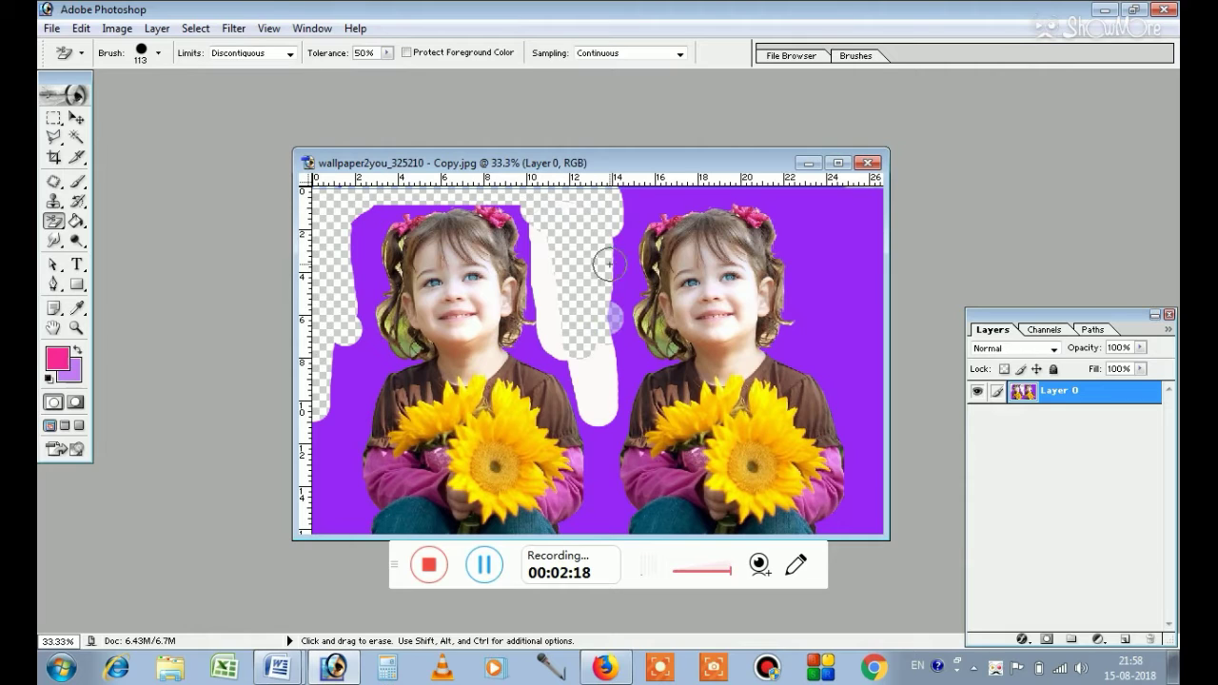
mouse_move(609, 263)
left_mouse_down()
mouse_move(612, 233)
mouse_move(611, 387)
left_mouse_up()
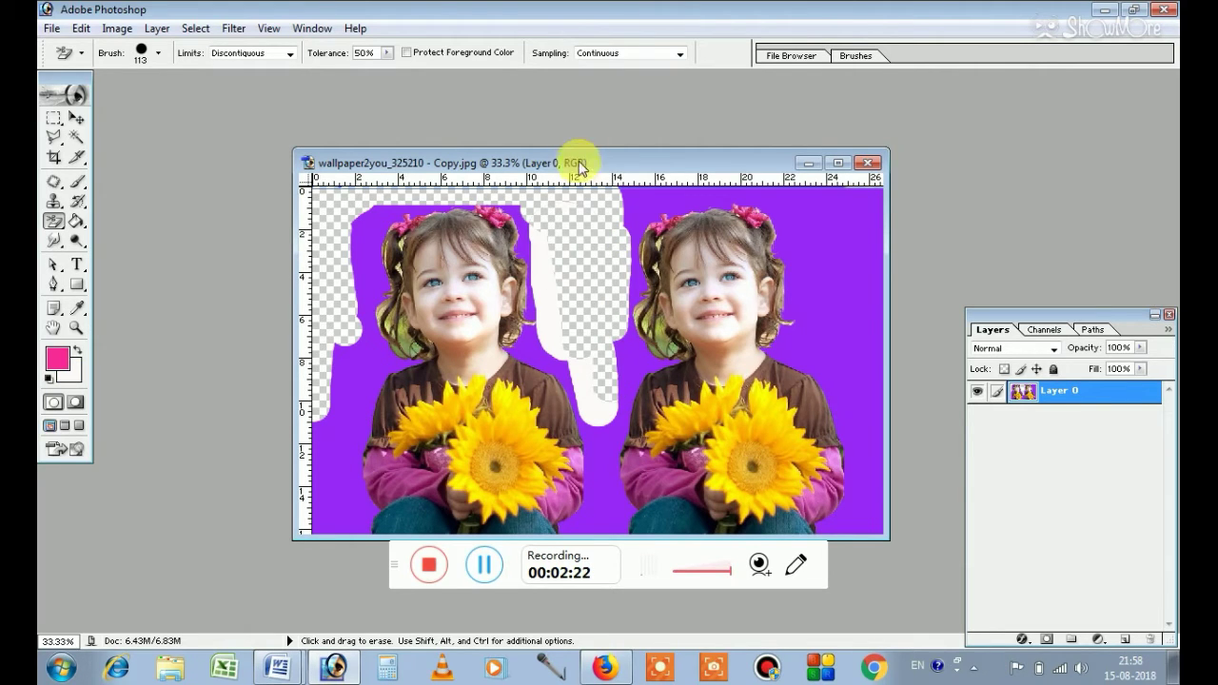
left_click(53, 220)
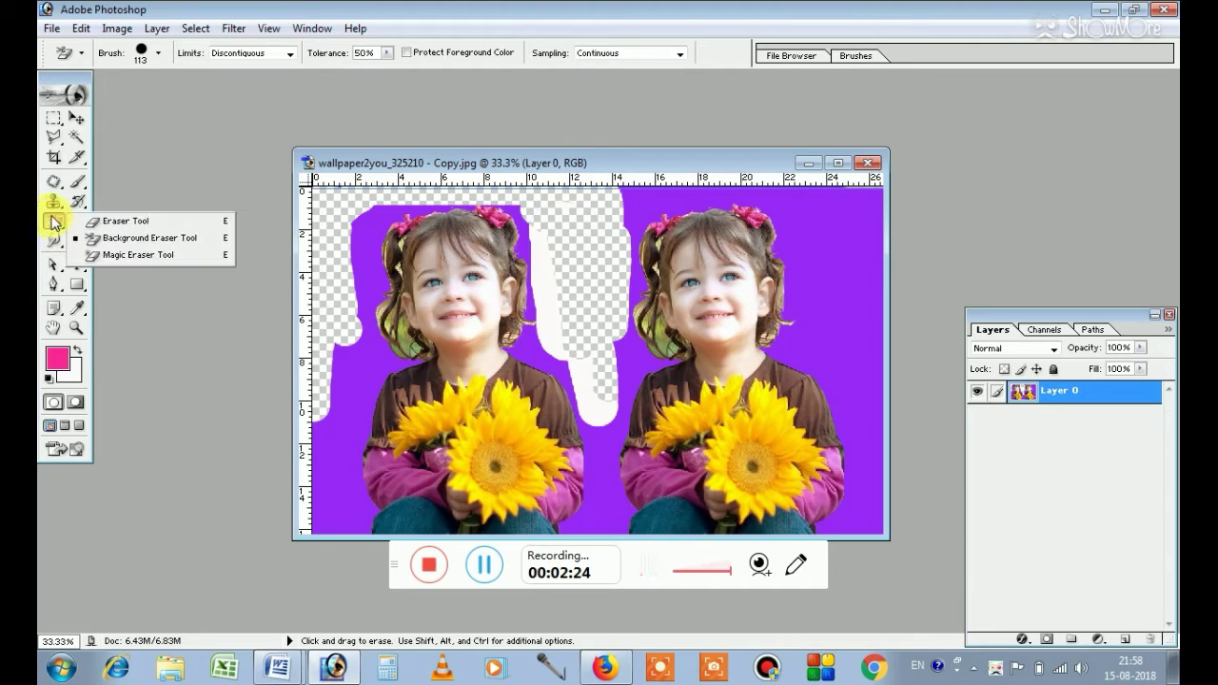
- Use the Magic Eraser on the purple around both girls and the leftover patches between them
left_click(125, 259)
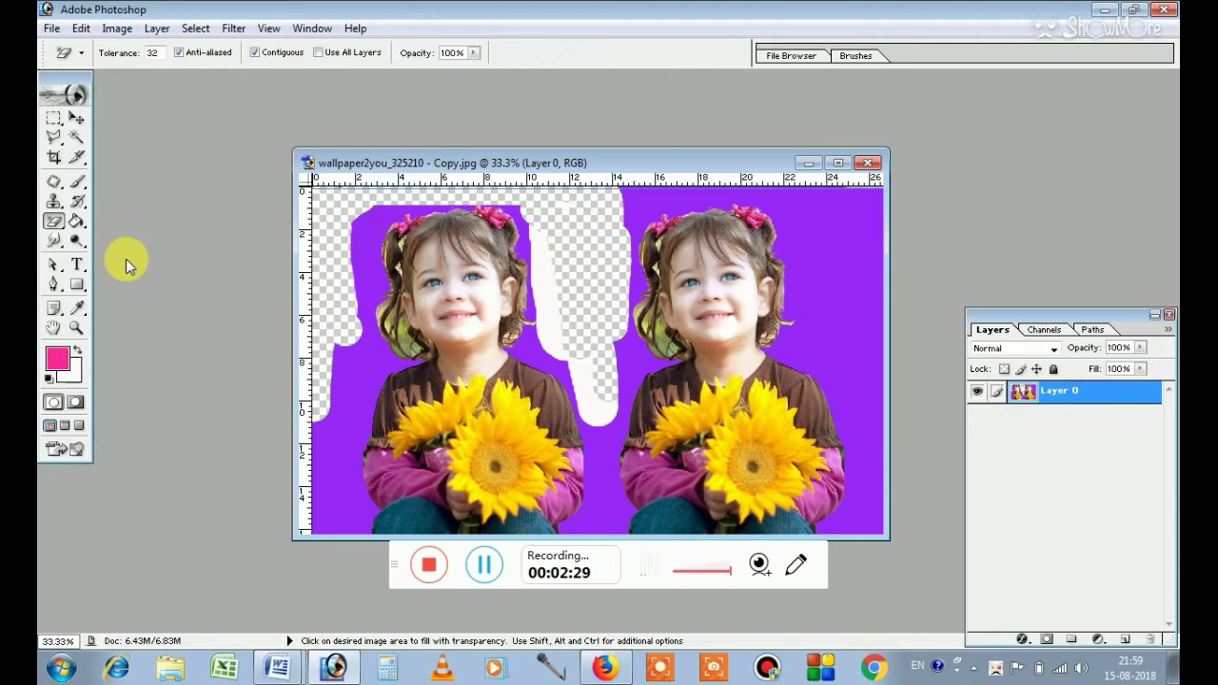
left_click(77, 138)
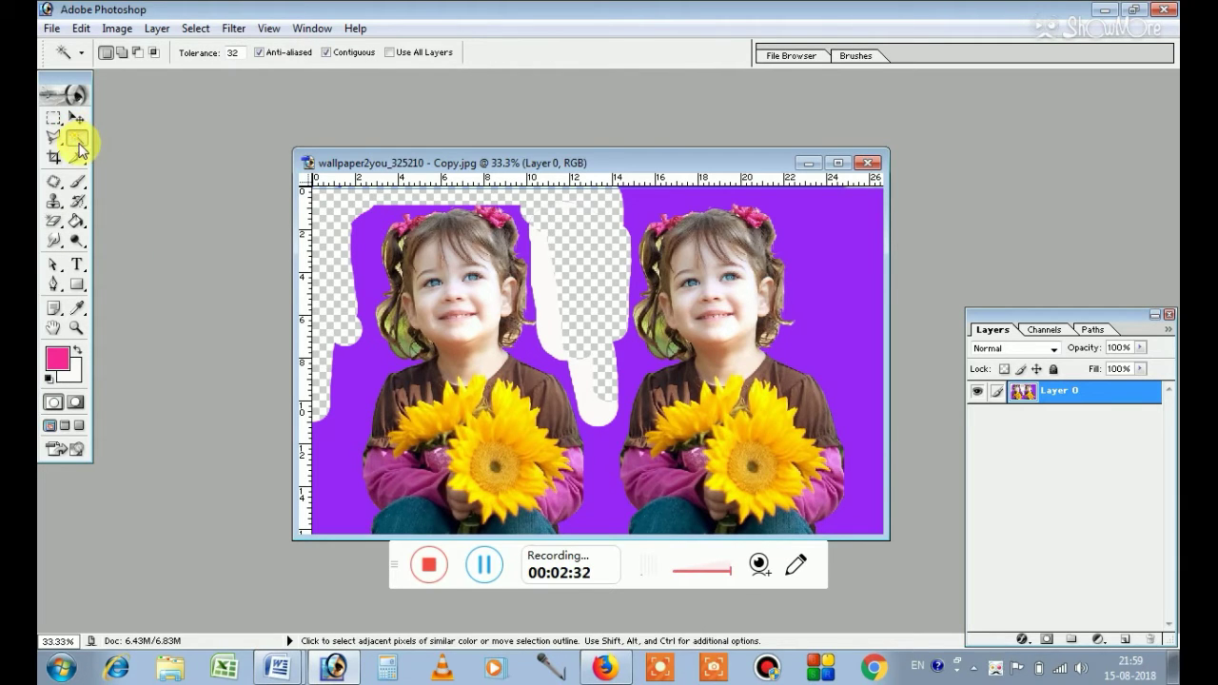
left_click(54, 221)
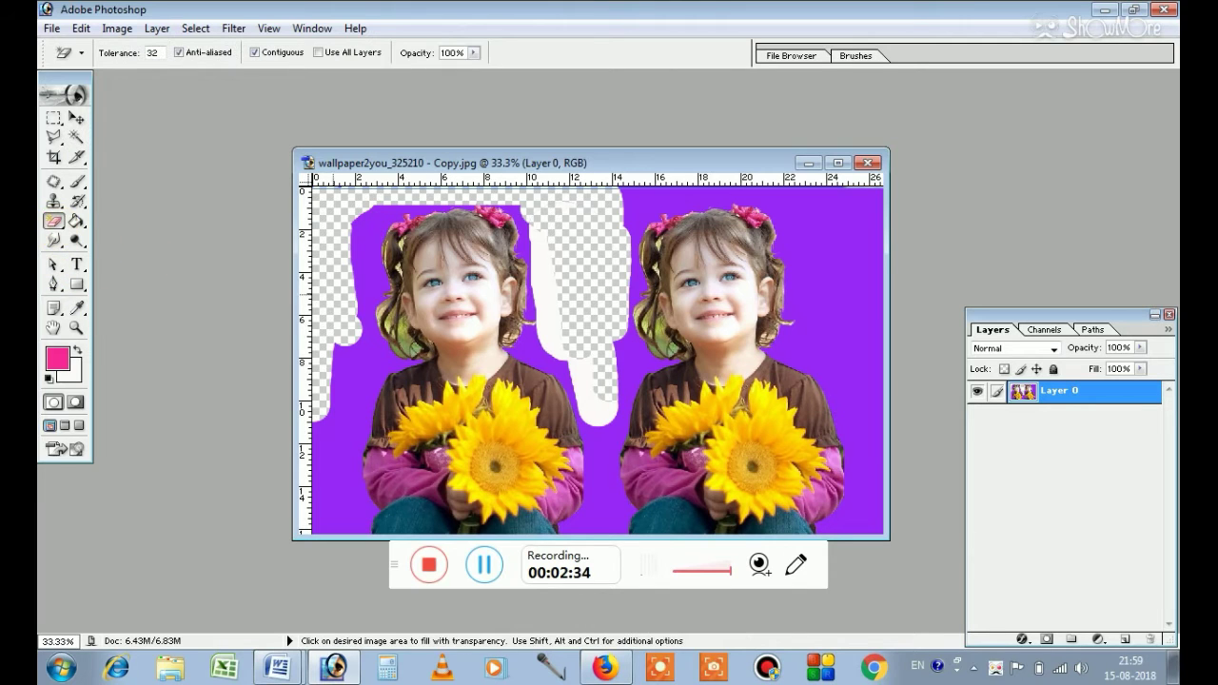
left_click(370, 388)
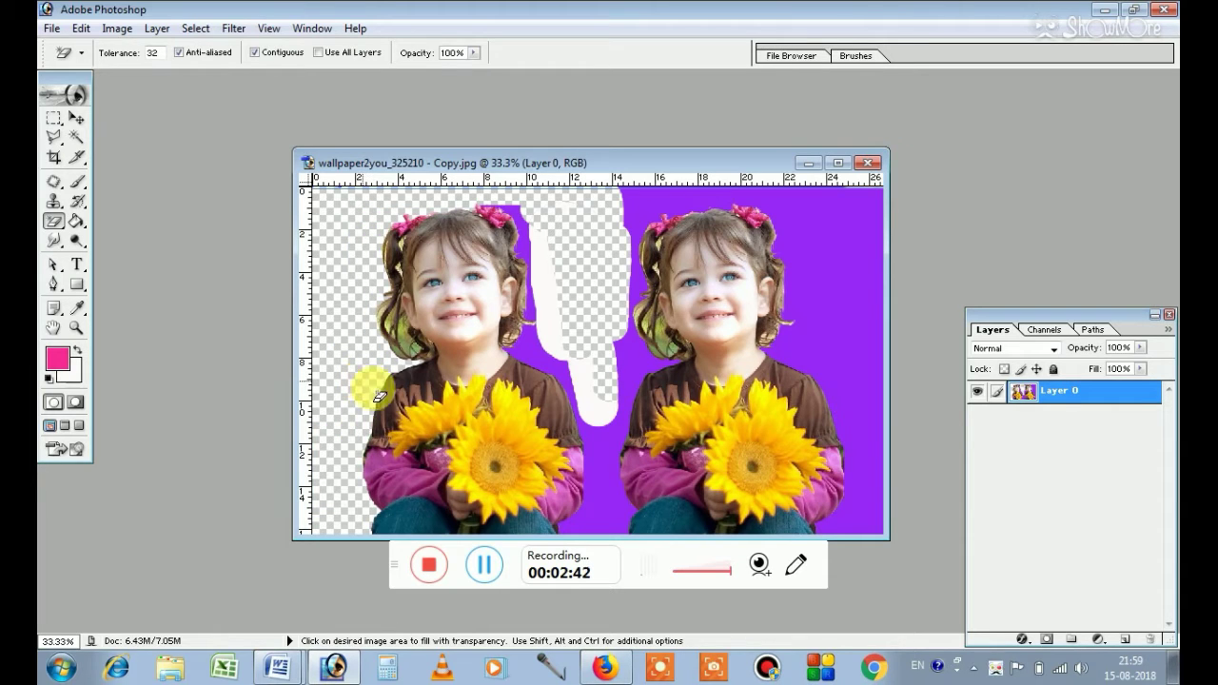
left_click(608, 513)
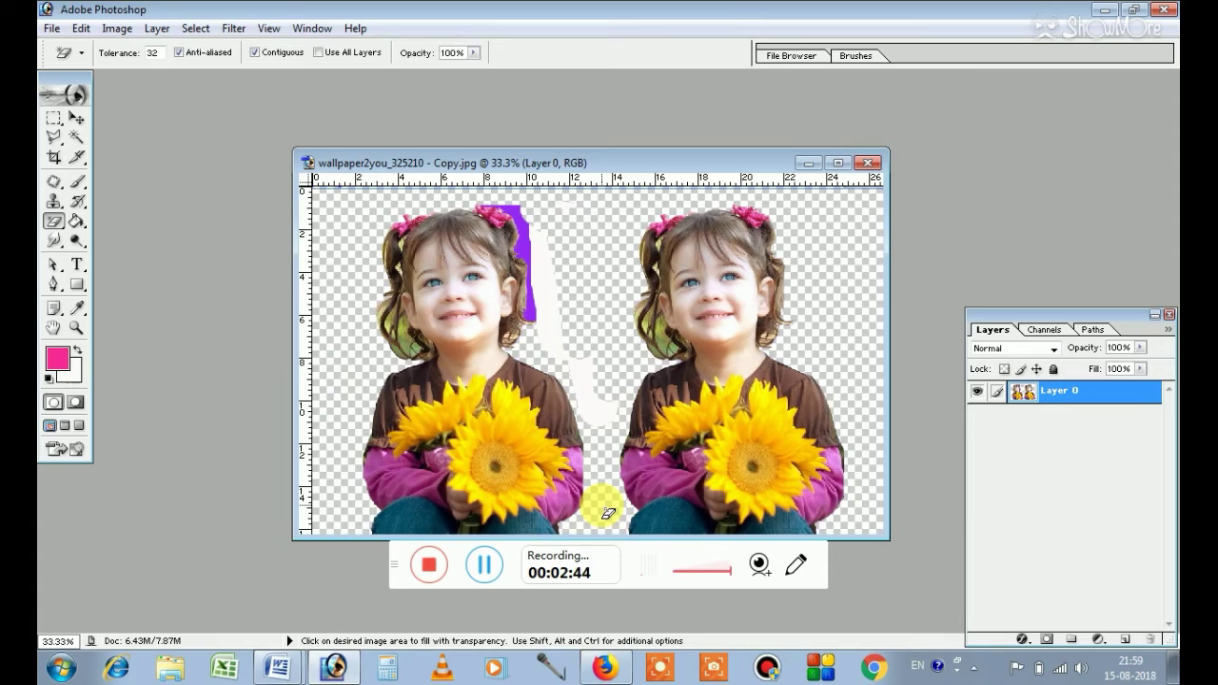
left_click(524, 240)
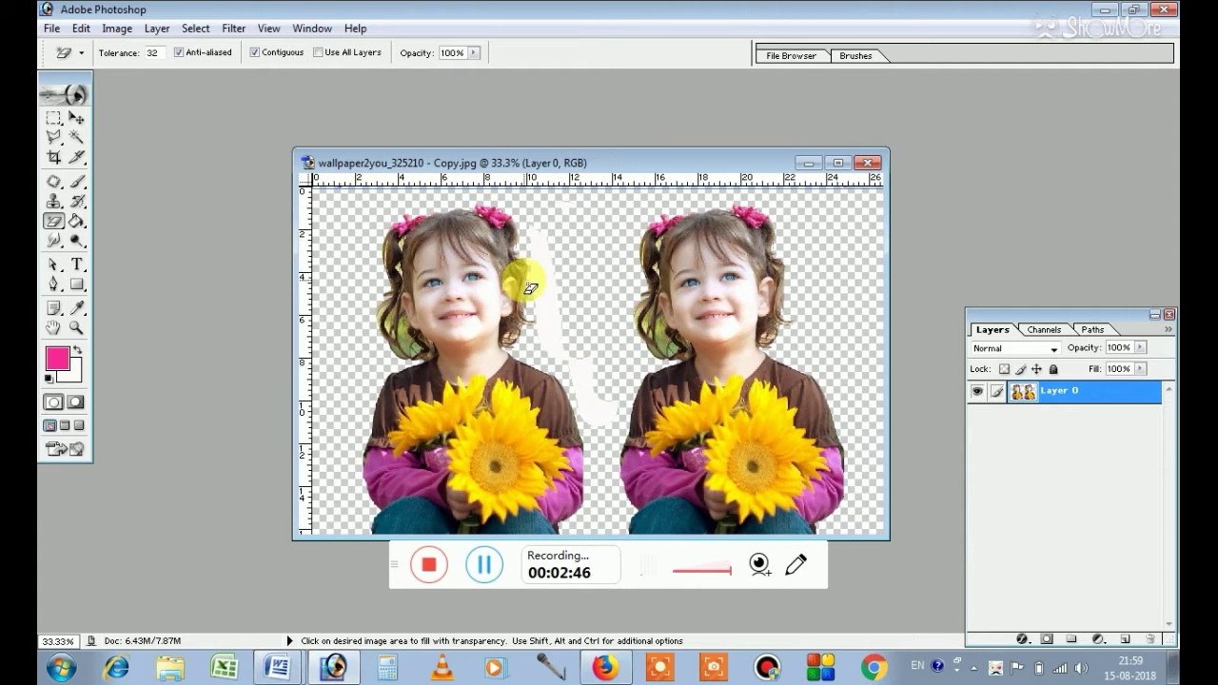
left_click(541, 276)
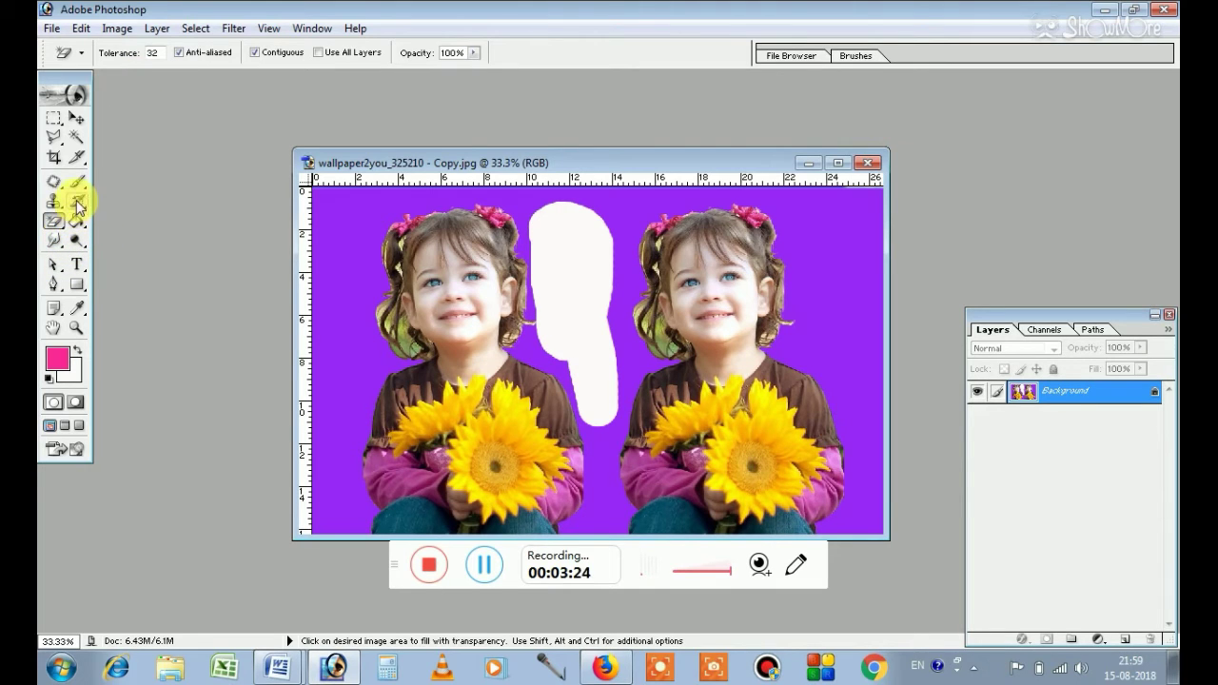
- Paint the white and lavender blobs between the girls back to purple with the History Brush
left_click_drag(79, 202, 143, 208)
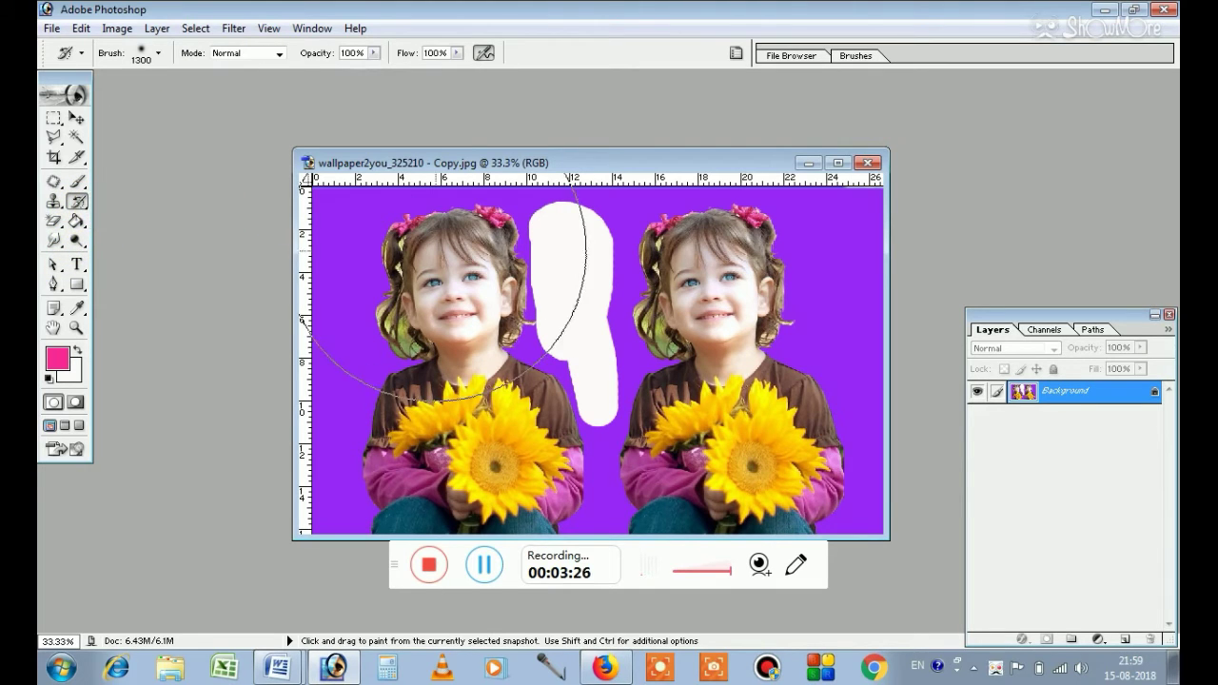
left_click_drag(535, 305, 571, 204)
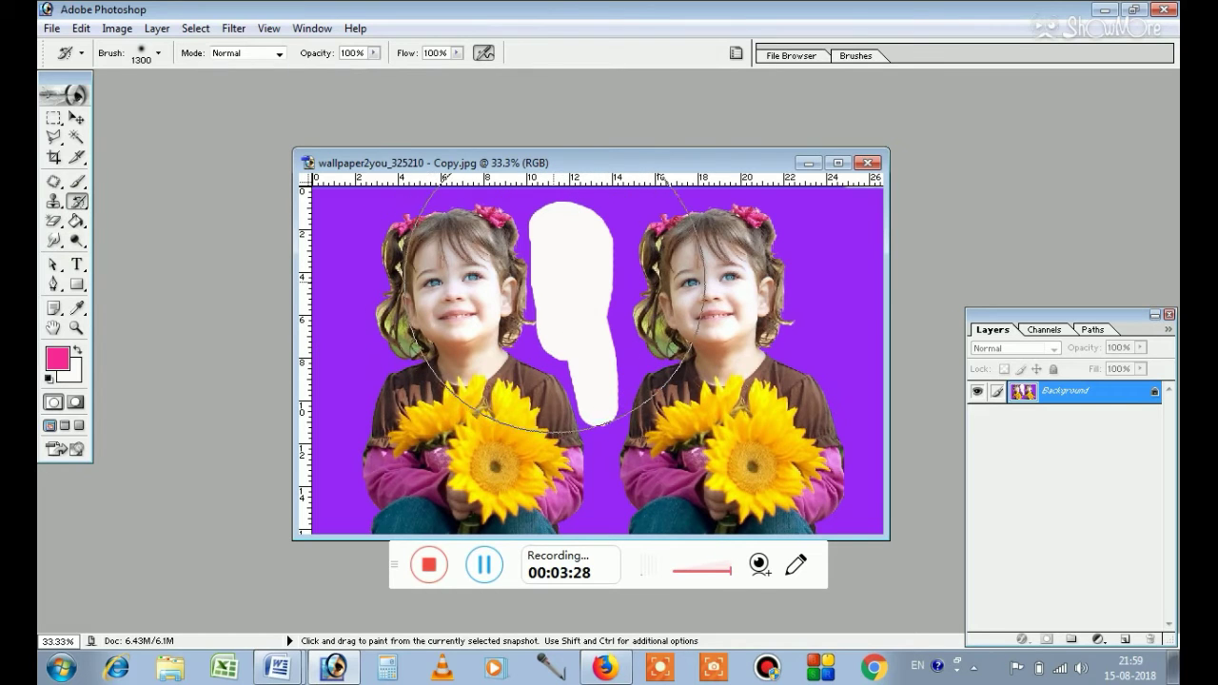
left_click_drag(576, 248, 592, 399)
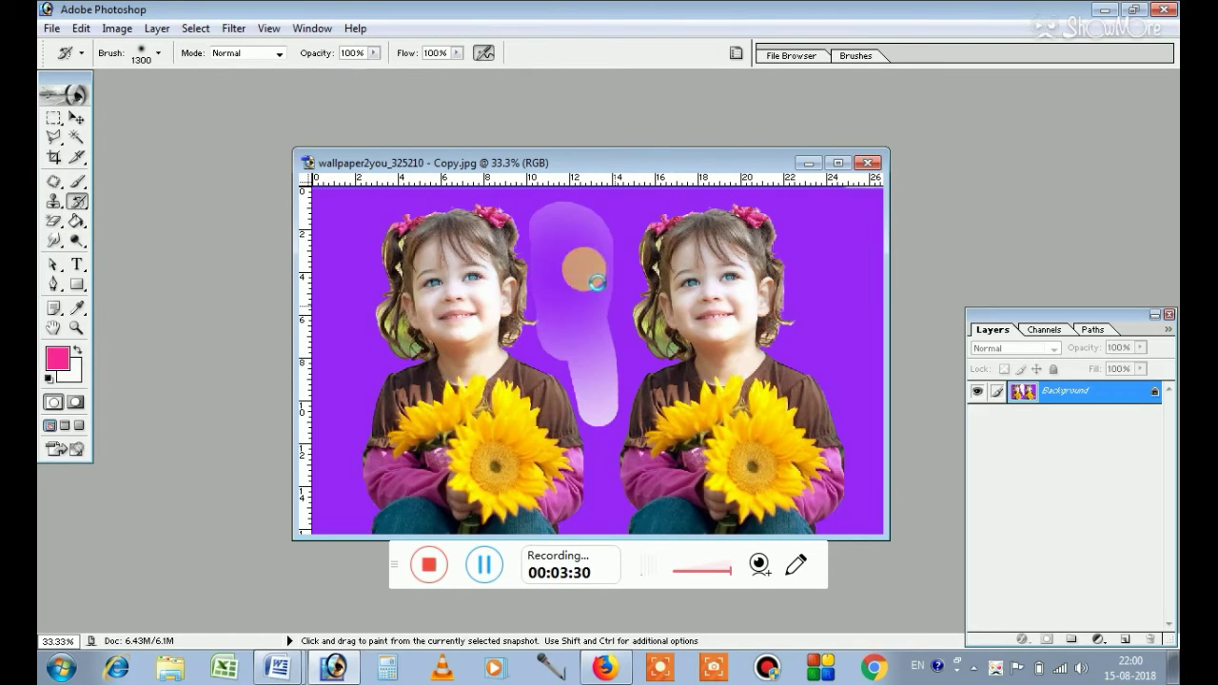
left_click_drag(571, 238, 590, 380)
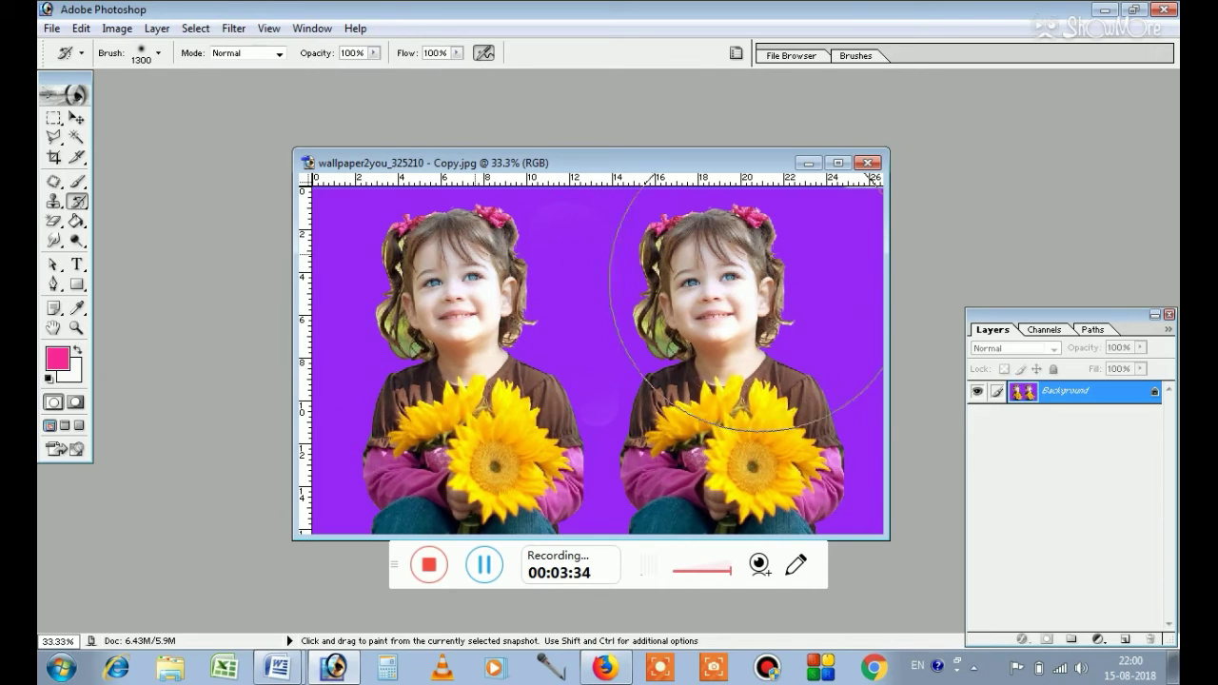
left_click(789, 467)
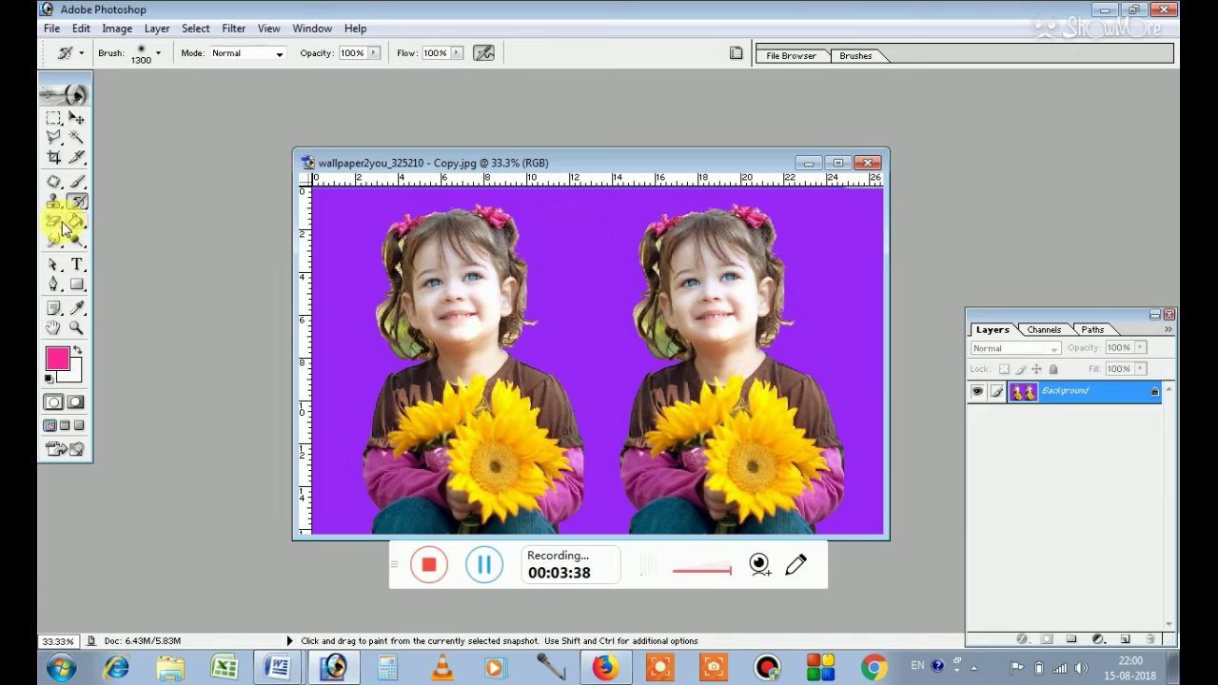
left_click_drag(60, 226, 114, 255)
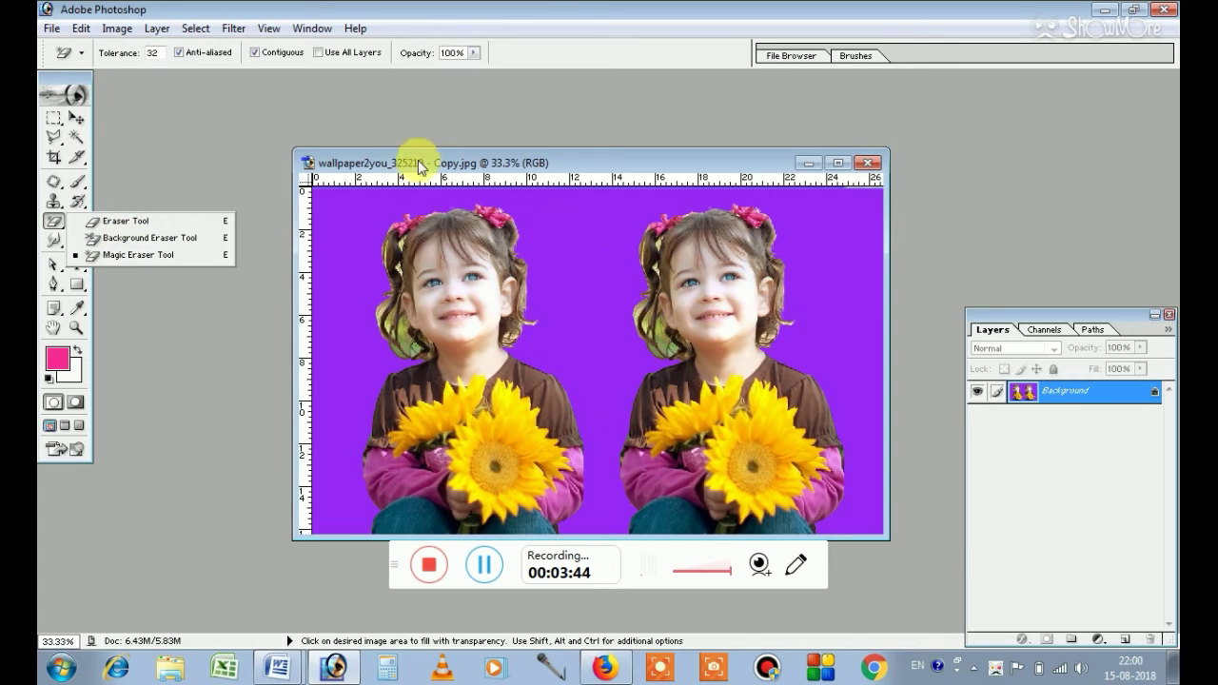
left_click_drag(420, 170, 418, 135)
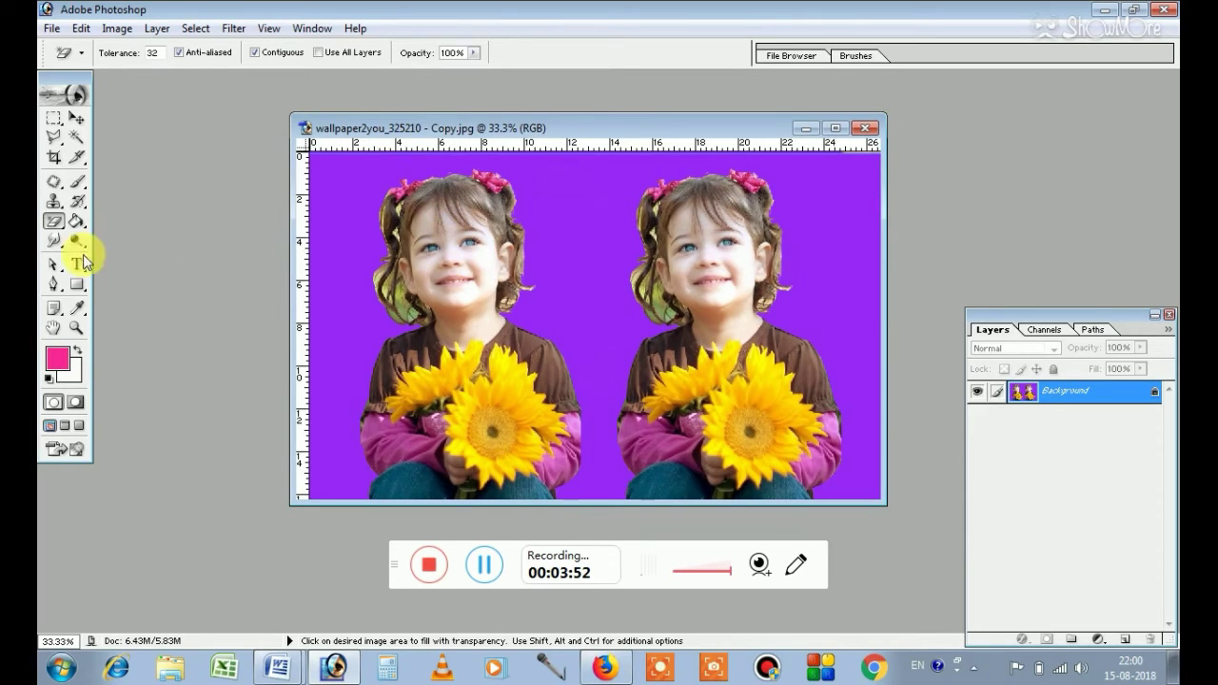
- Drag a diagonal Overlay linear gradient at 31% opacity from the photo's top-left
left_click(78, 222)
mouse_move(78, 222)
left_mouse_down()
mouse_move(166, 234)
mouse_move(161, 221)
left_mouse_up()
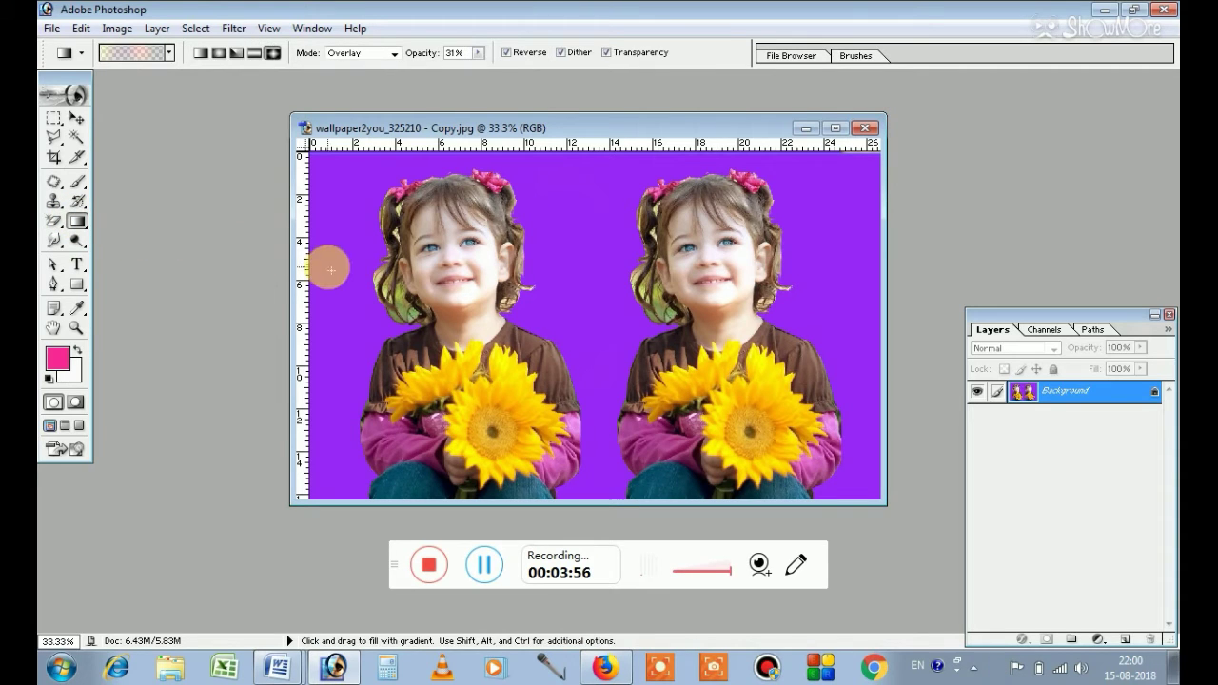
left_click_drag(517, 122, 442, 149)
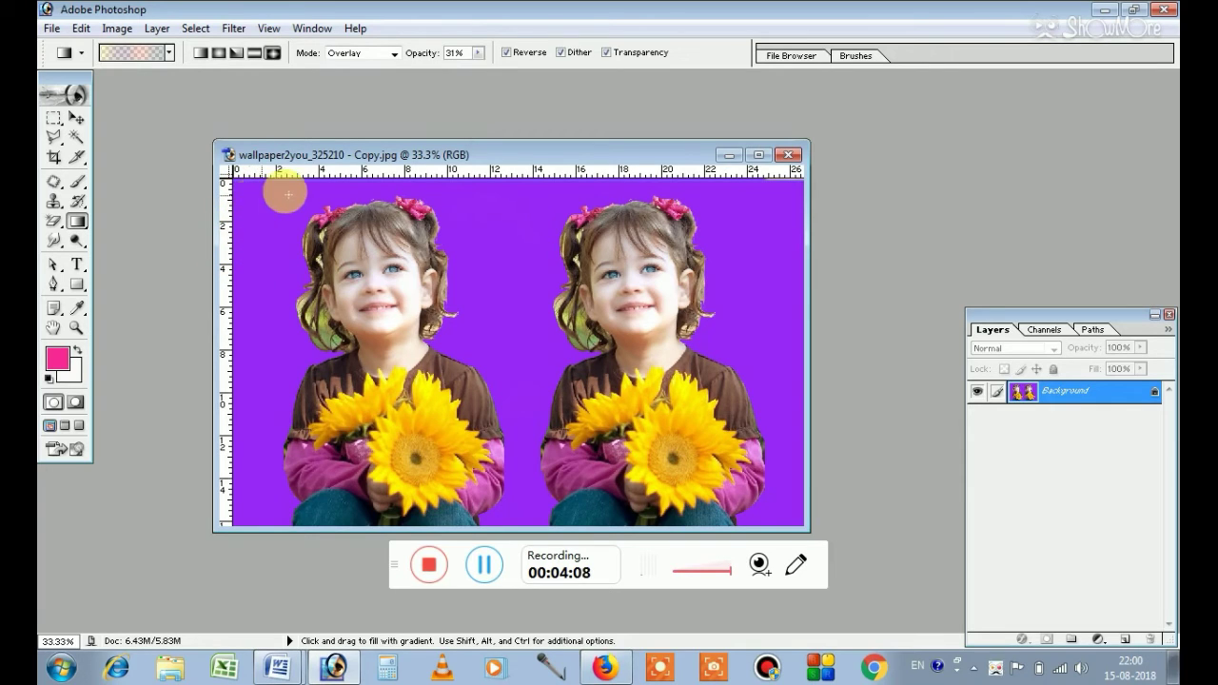
left_click(170, 55)
left_click(170, 55)
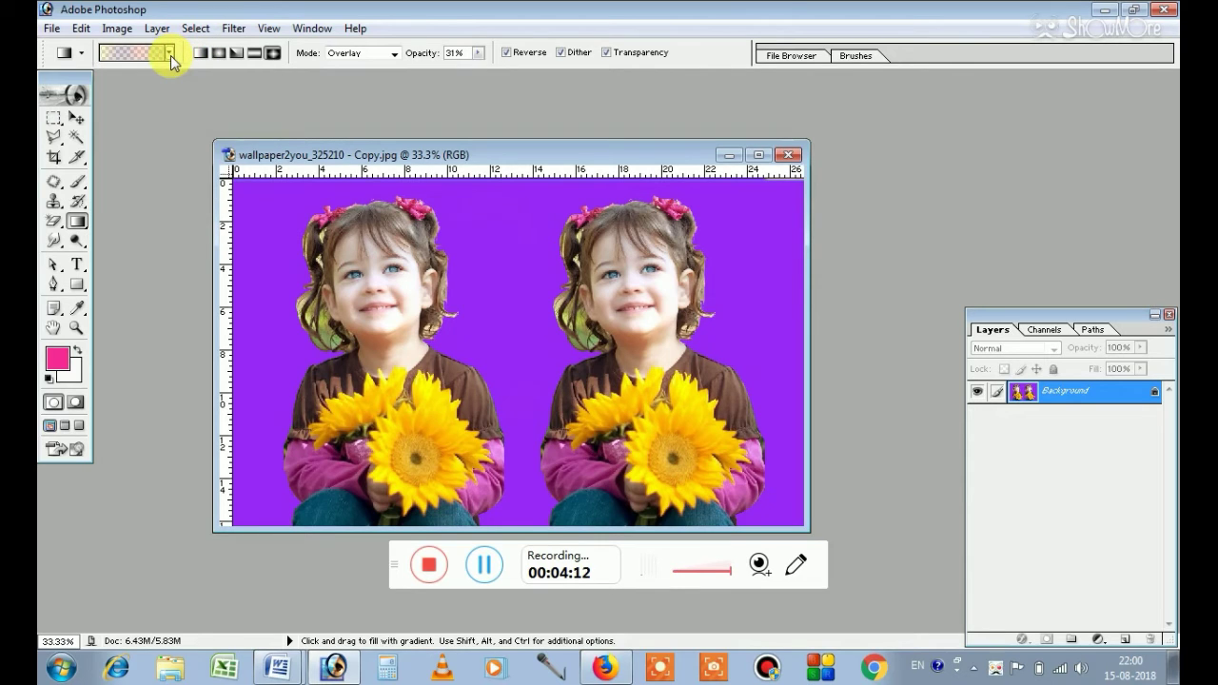
left_click(136, 52)
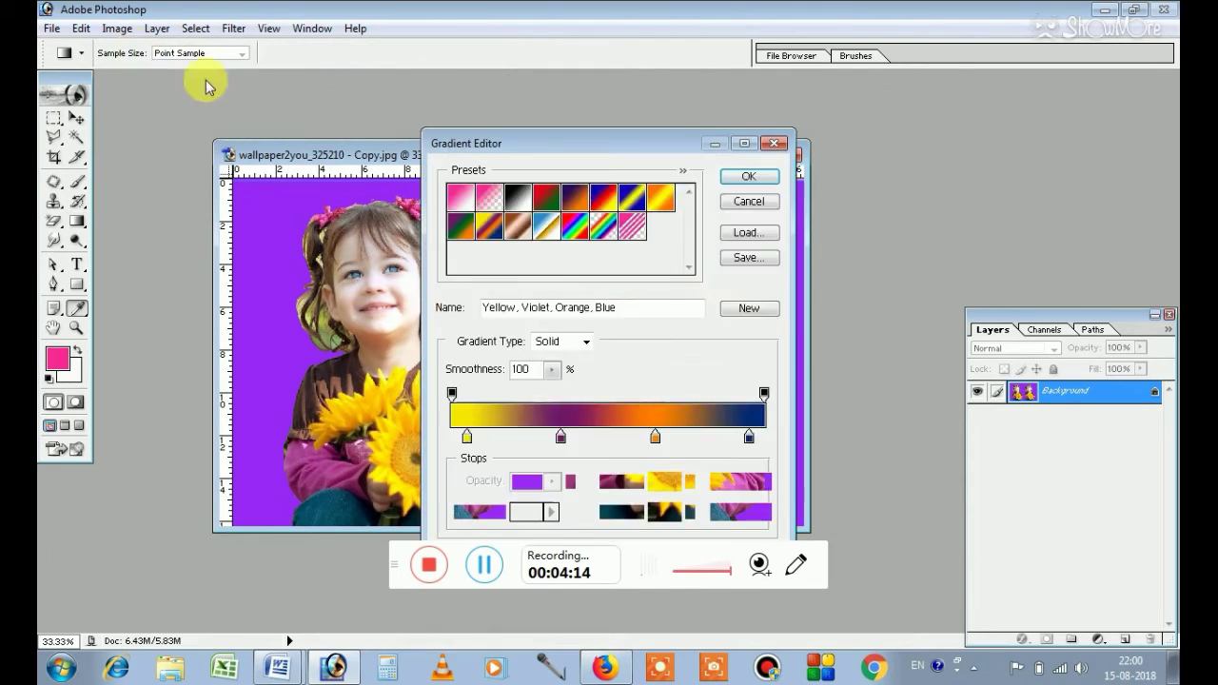
left_click(774, 143)
mouse_move(265, 201)
left_mouse_down()
mouse_move(376, 296)
mouse_move(781, 521)
mouse_move(773, 513)
left_mouse_up()
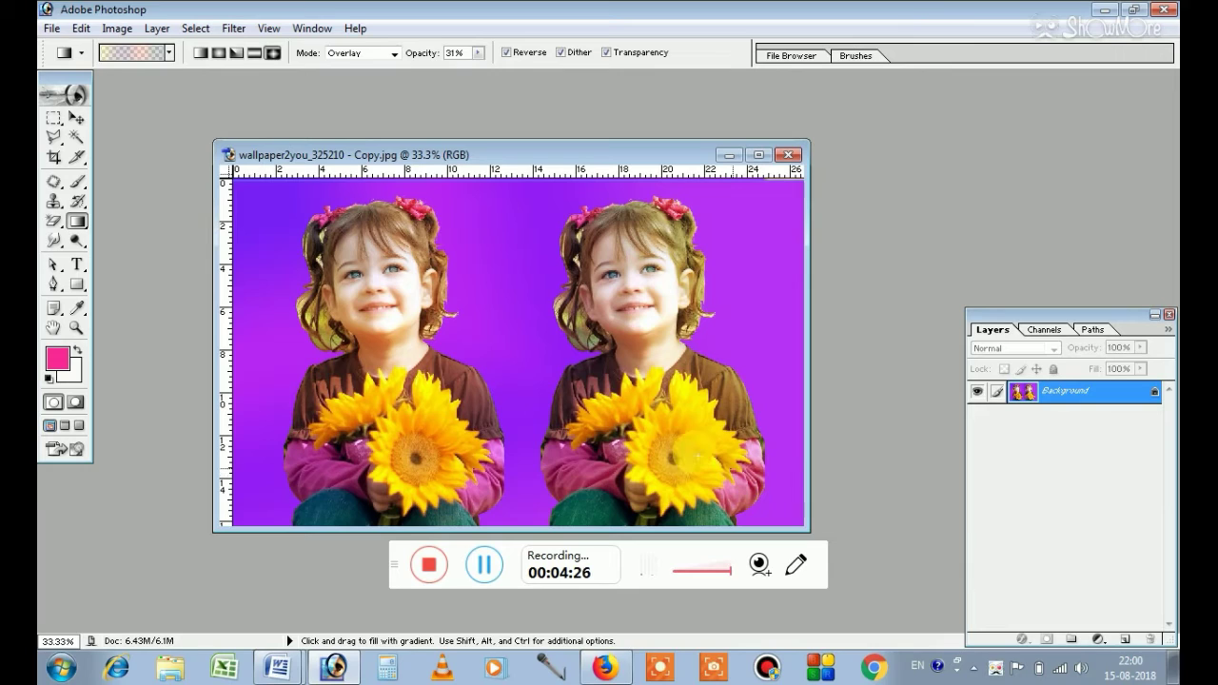
- Draw a radial gradient from the left girl's flowers, then a Normal-mode gradient between the girls
left_click(220, 55)
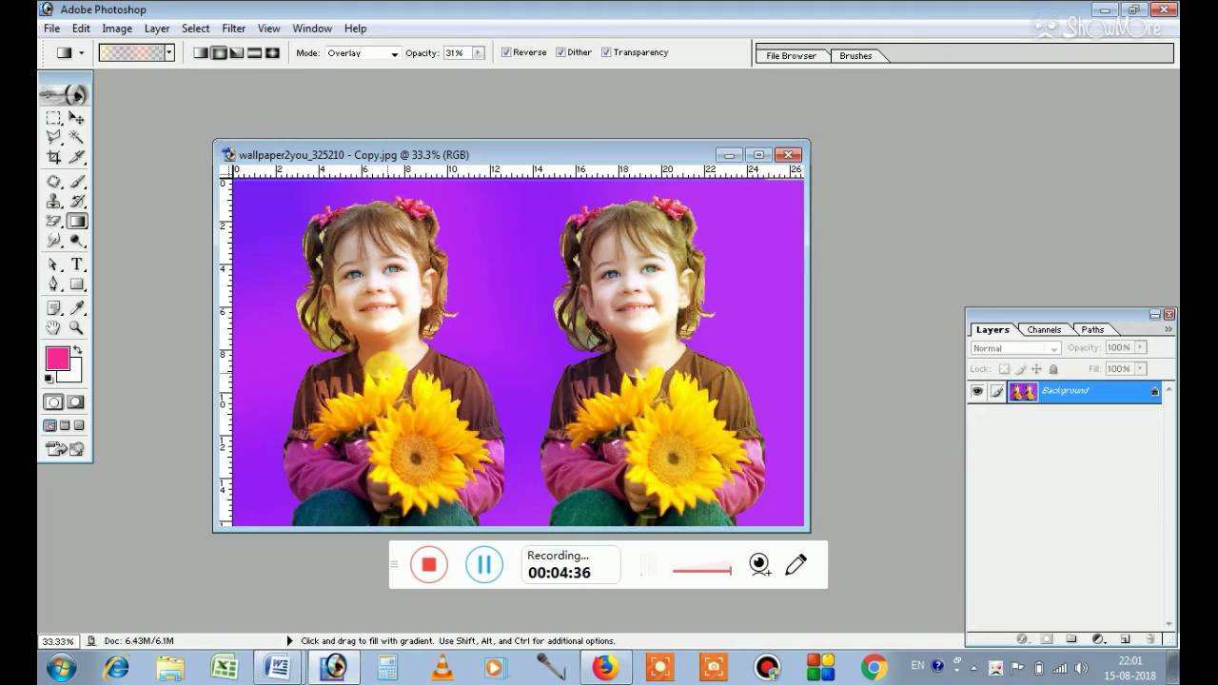
mouse_move(383, 374)
left_mouse_down()
mouse_move(561, 501)
mouse_move(552, 490)
left_mouse_up()
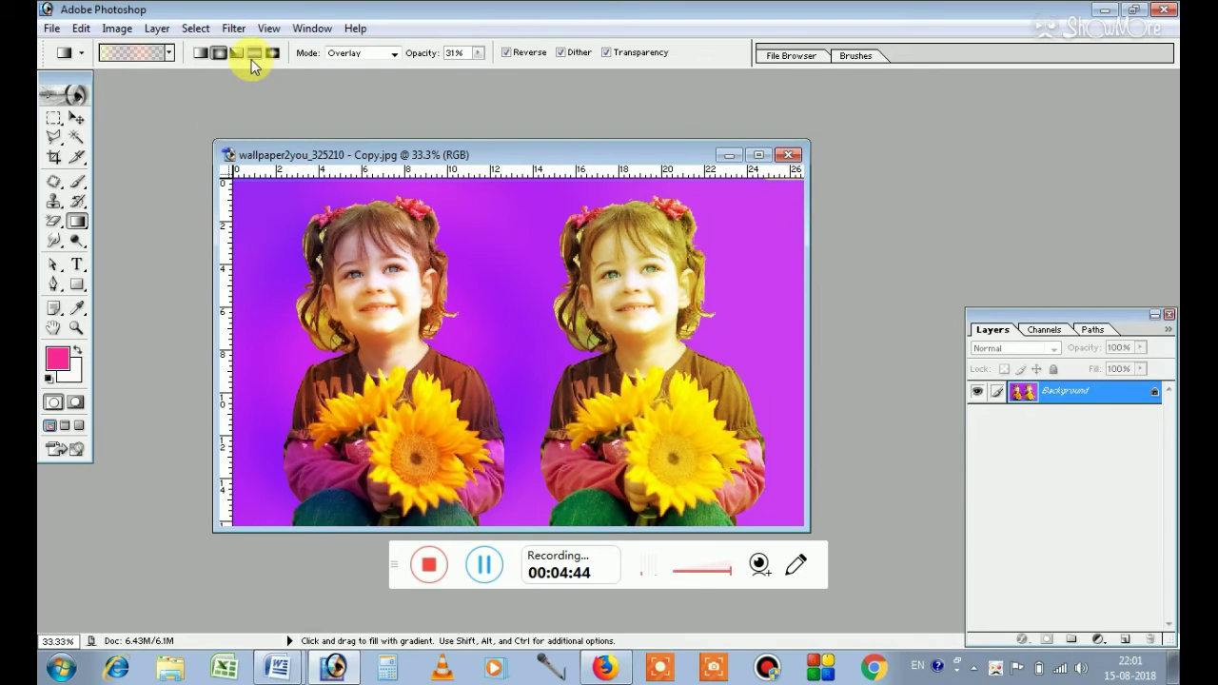
left_click(350, 54)
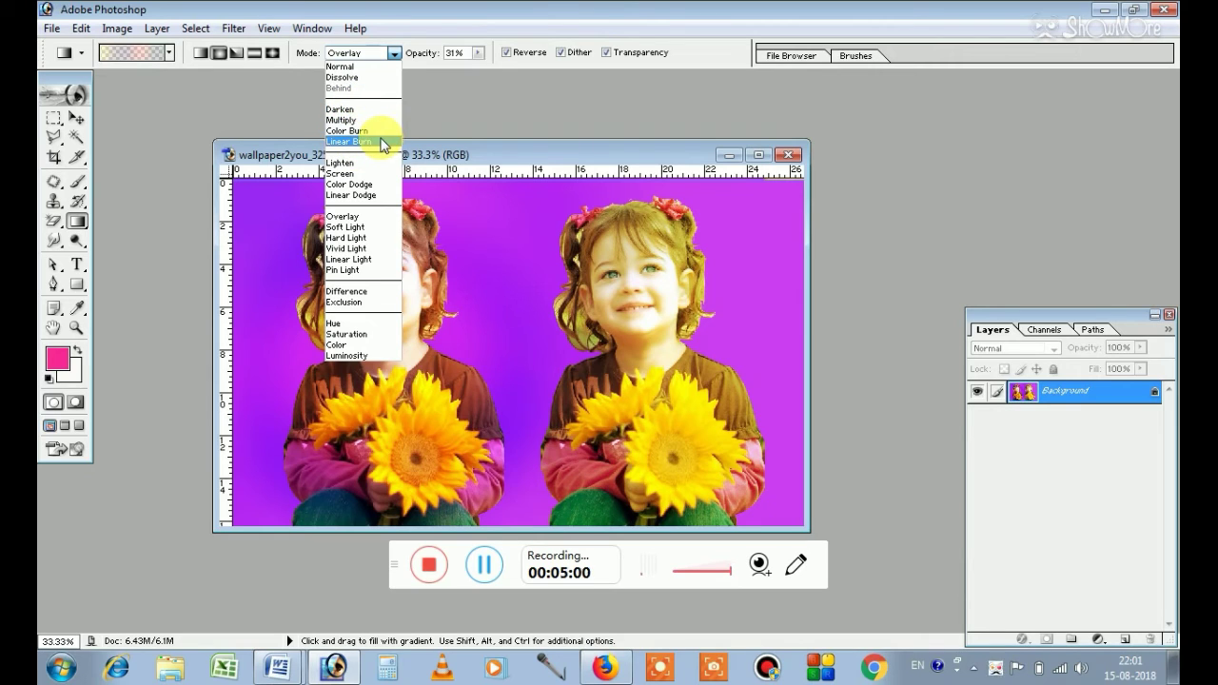
left_click(343, 67)
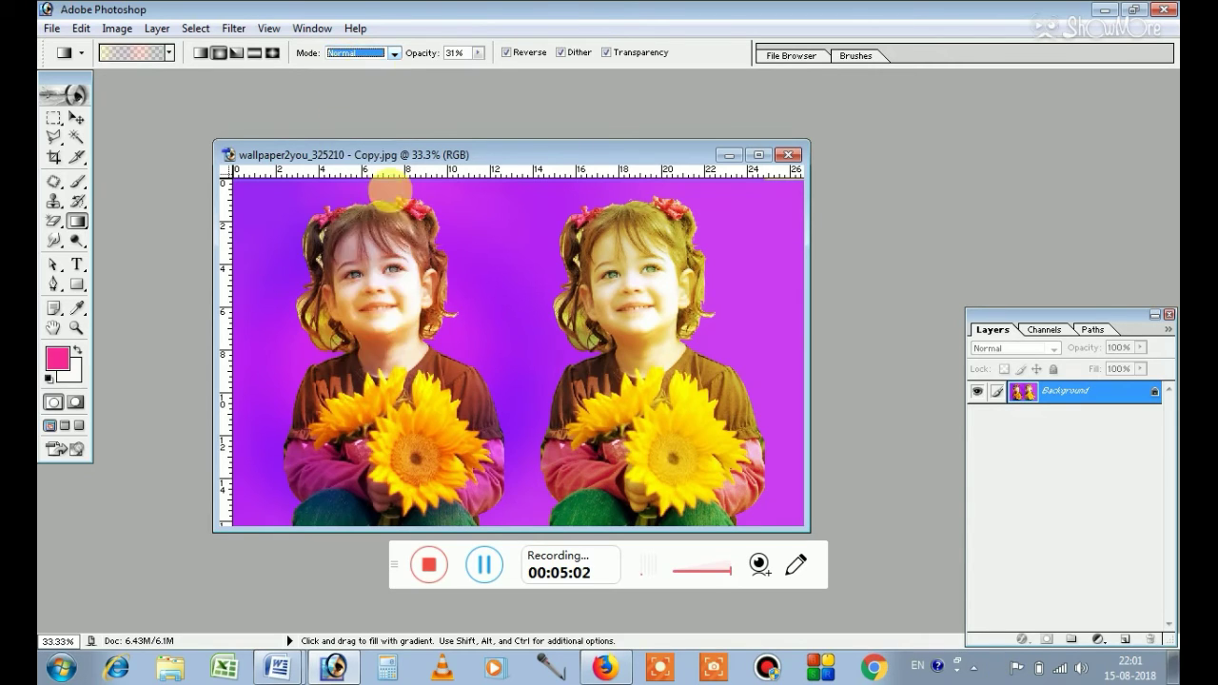
mouse_move(461, 237)
left_mouse_down()
mouse_move(567, 379)
mouse_move(558, 367)
left_mouse_up()
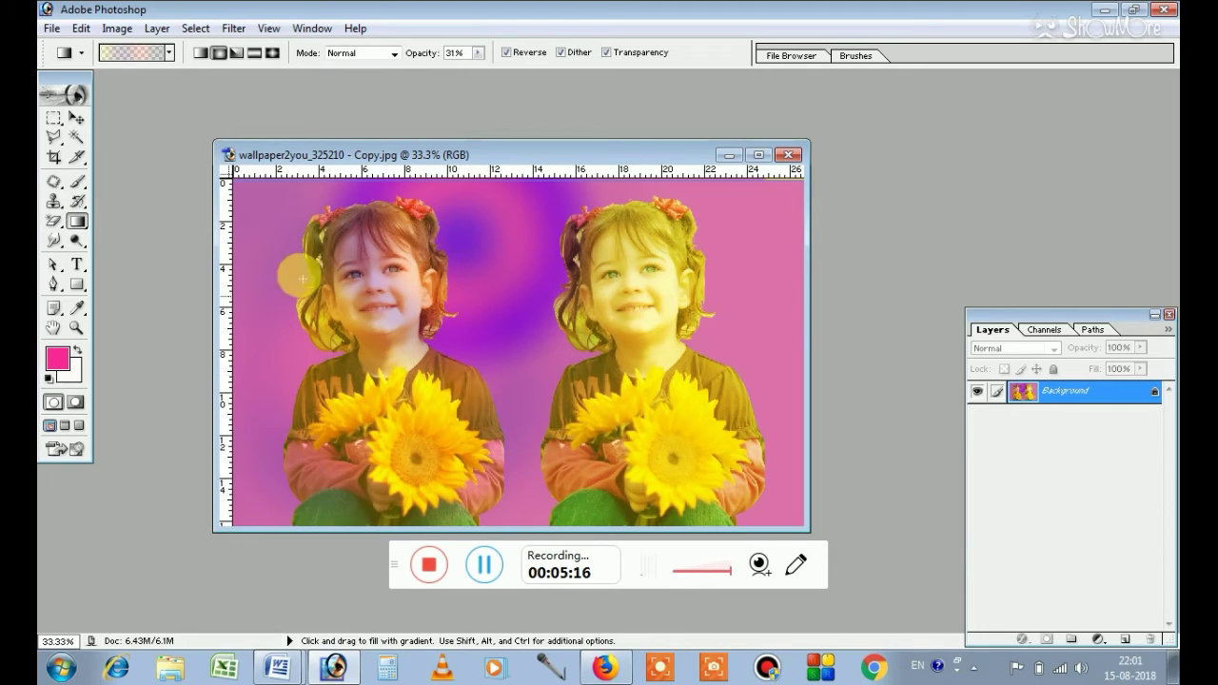
- Use the History Brush to paint original colours back onto both girls and the lower-left background
left_click(80, 204)
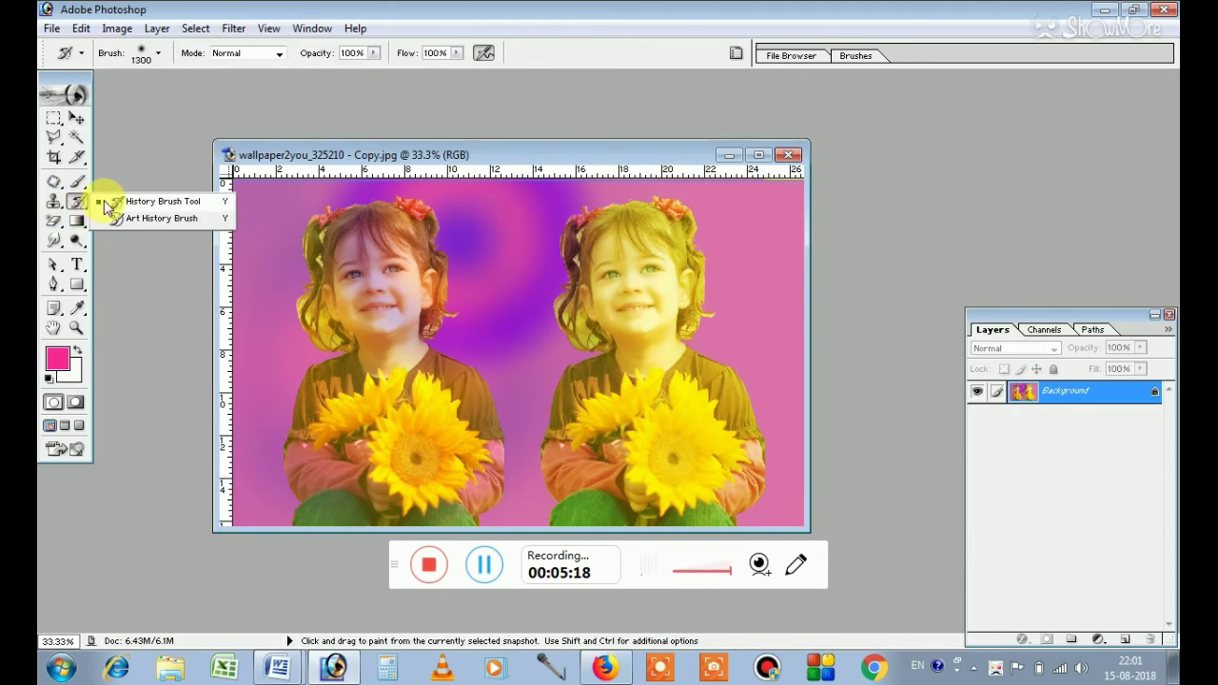
left_click(143, 201)
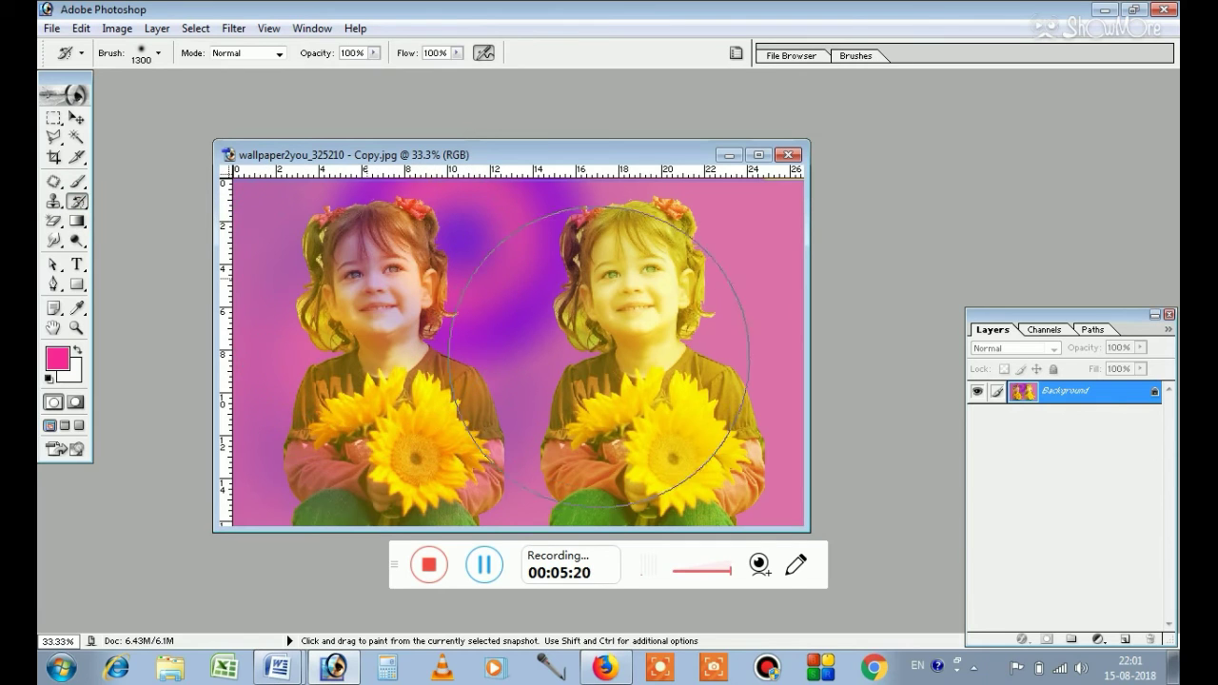
left_click(371, 304)
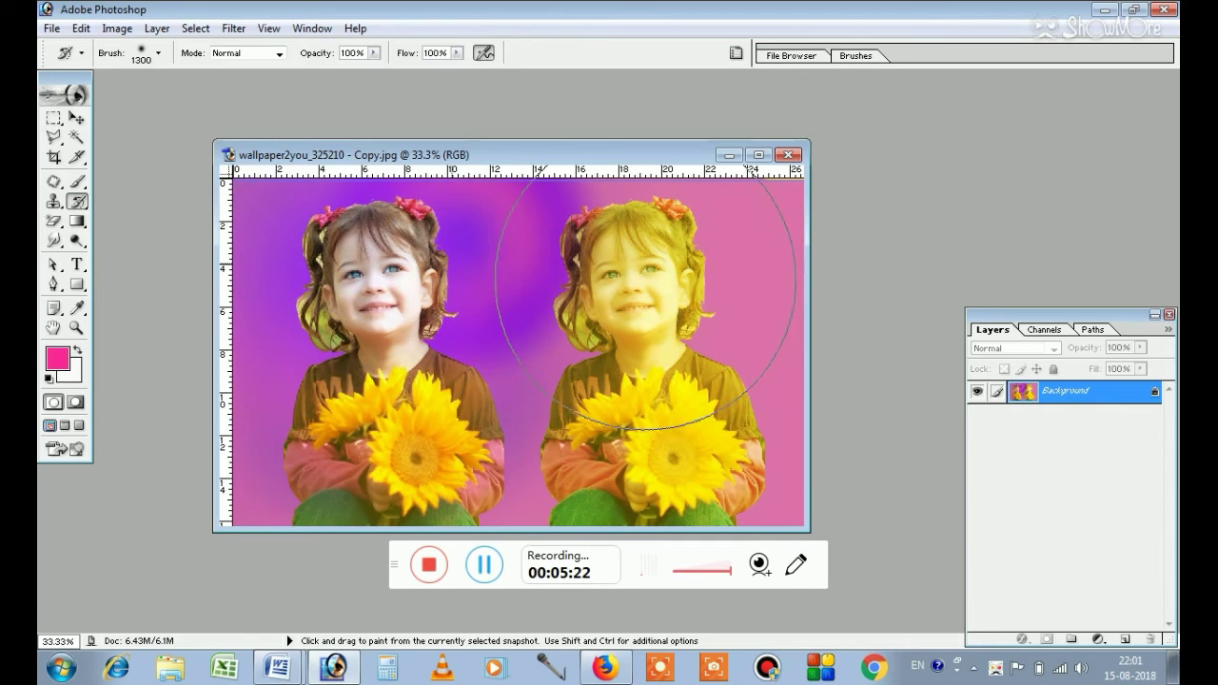
mouse_move(635, 286)
left_mouse_down()
mouse_move(723, 512)
mouse_move(723, 325)
left_mouse_up()
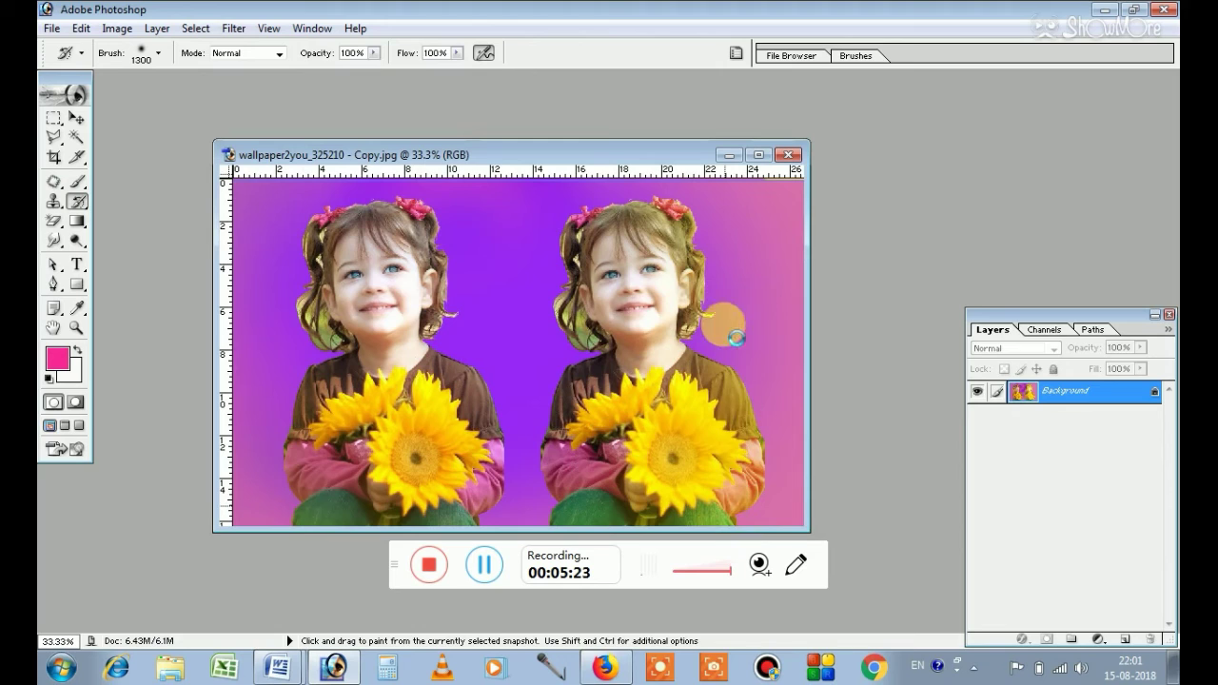
mouse_move(424, 309)
left_mouse_down()
mouse_move(357, 442)
mouse_move(655, 352)
left_mouse_up()
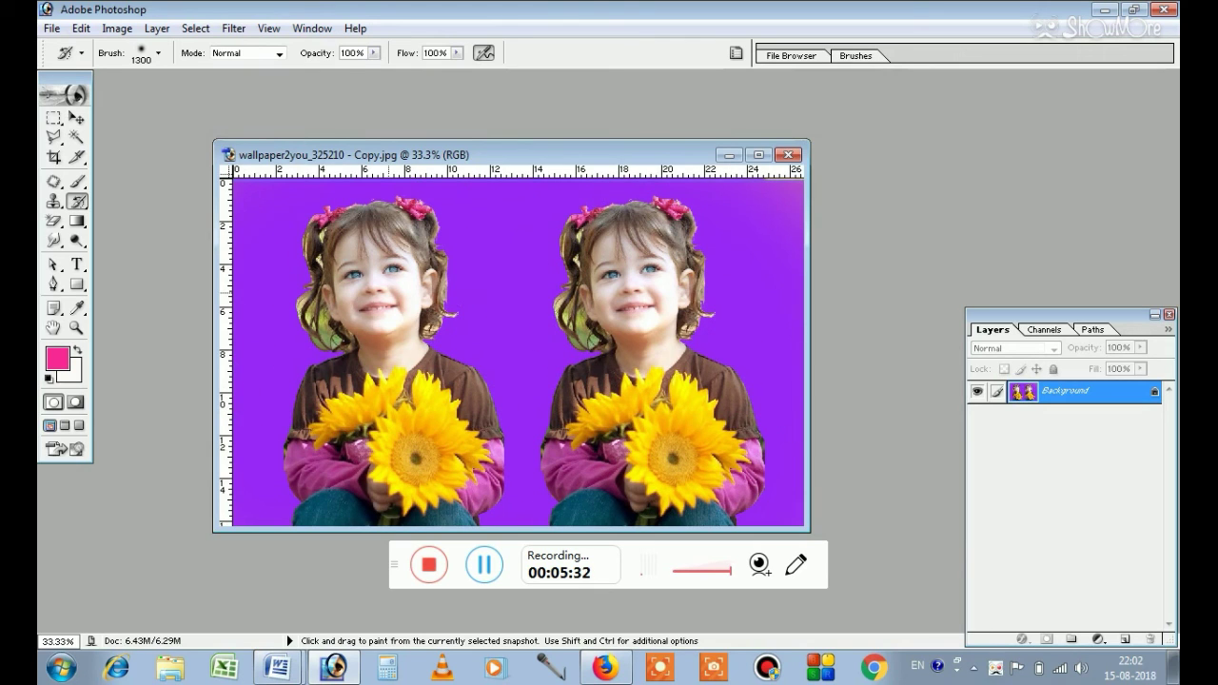
- Keep the History Brush blend mode at Normal and return to the Gradient tool
left_click(276, 57)
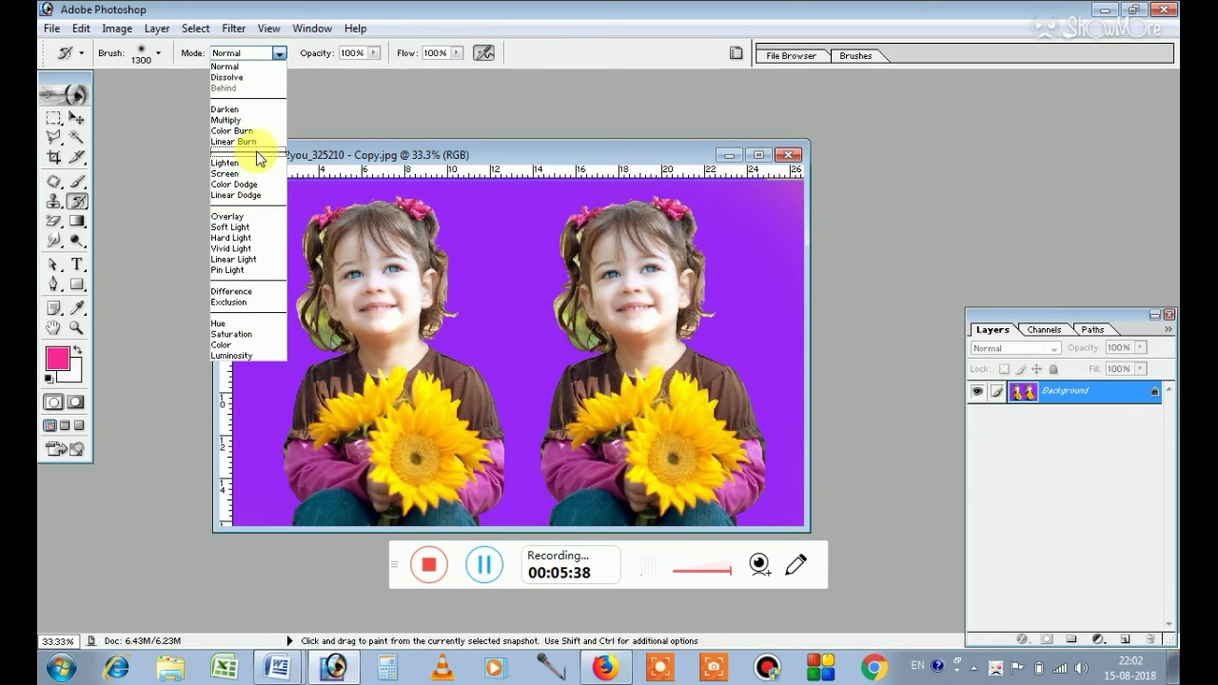
left_click(375, 155)
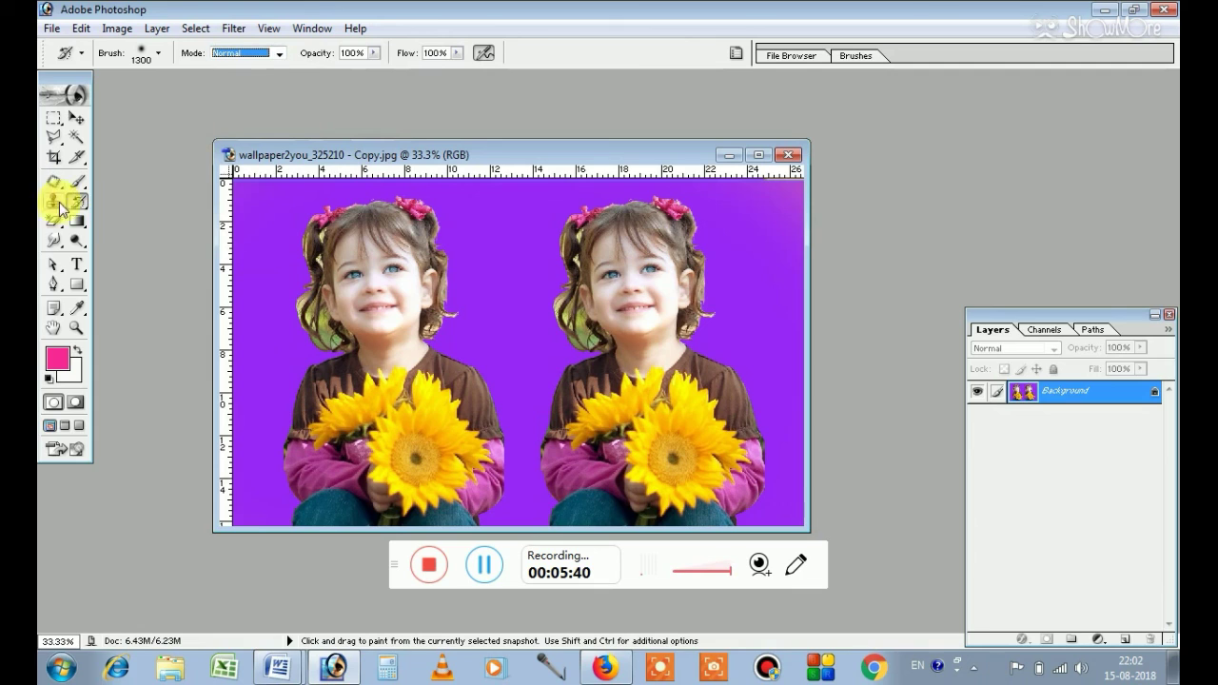
left_click(74, 221)
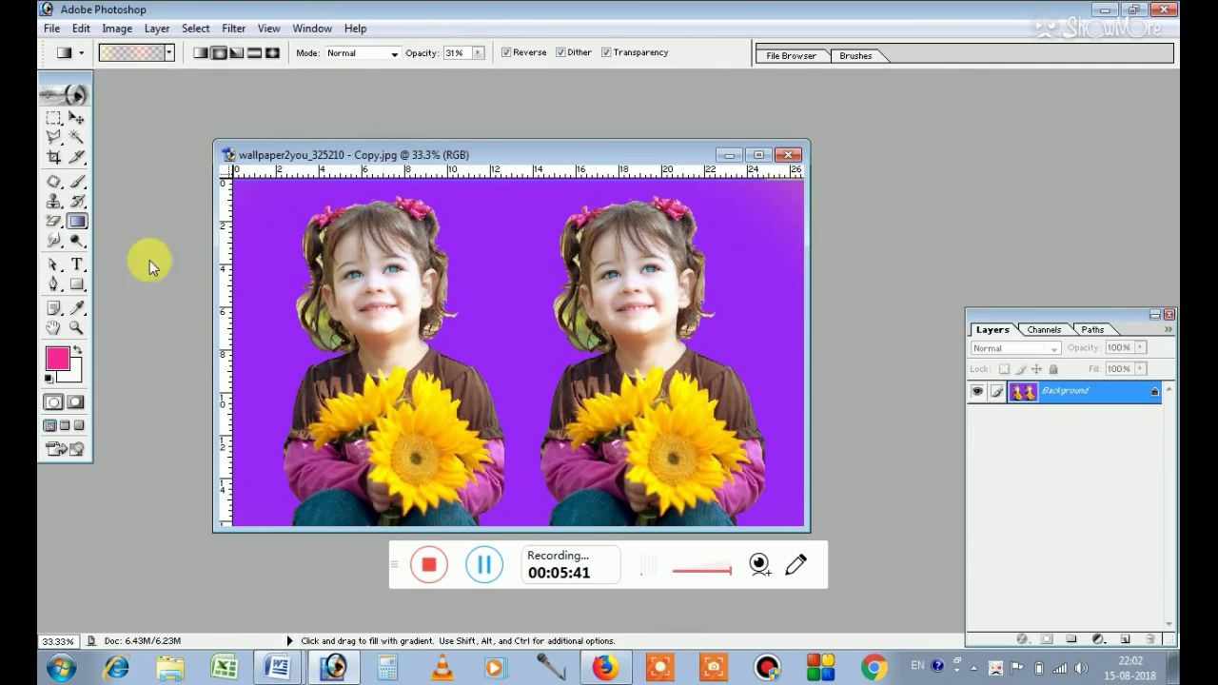
- Drag a Difference-mode gradient from the left girl's cheek toward the lower right
left_click(390, 54)
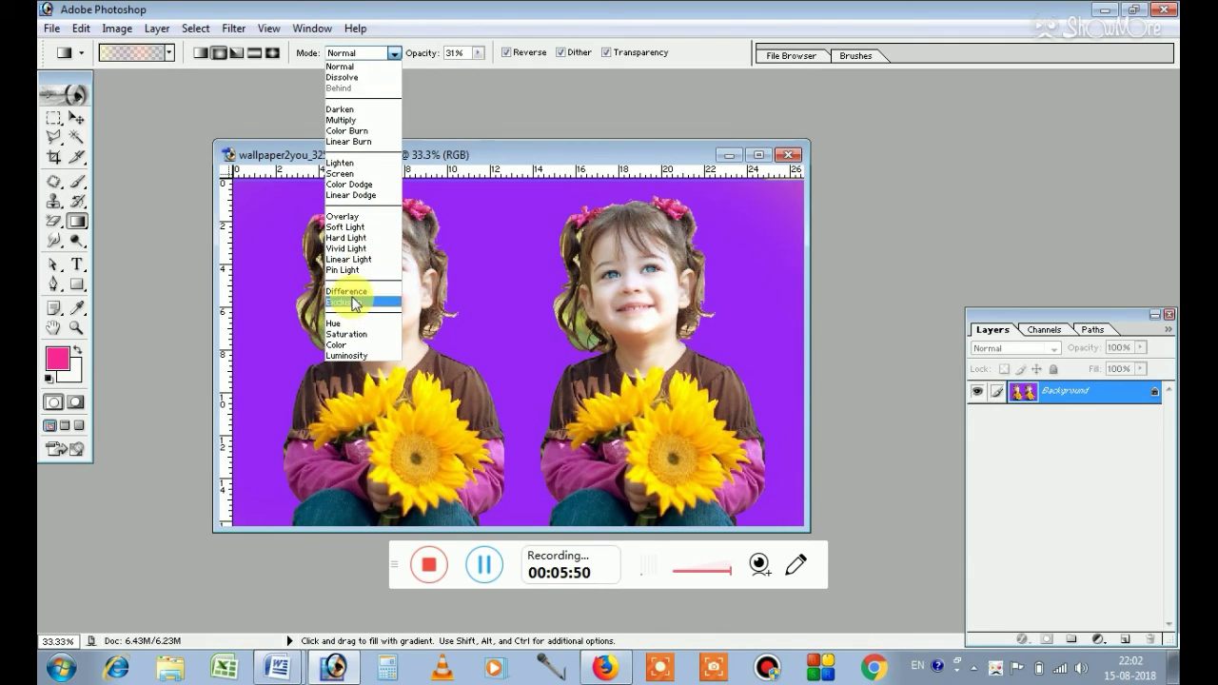
left_click(347, 292)
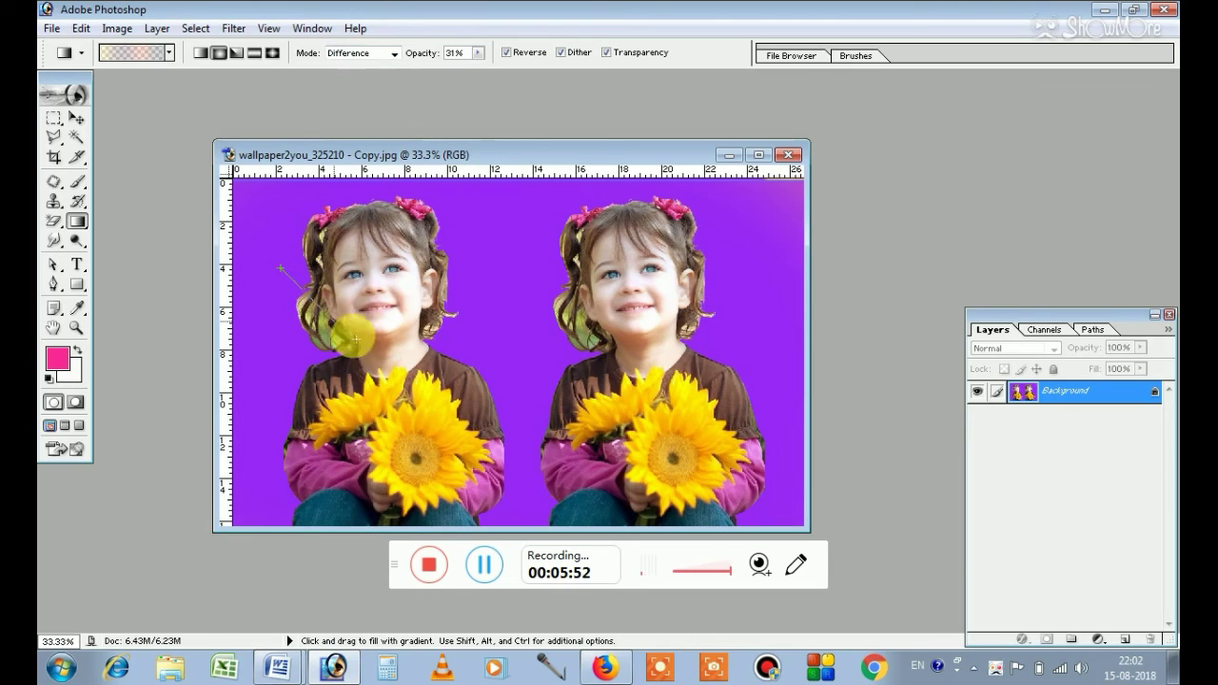
left_click_drag(286, 278, 458, 427)
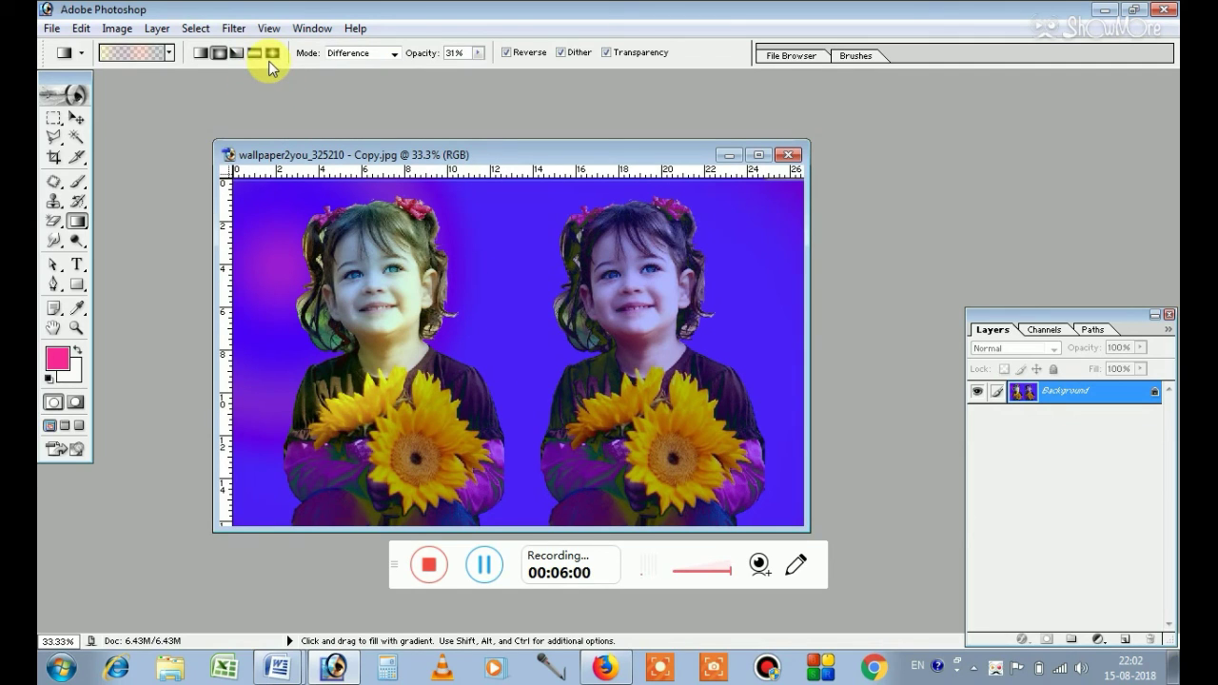
left_click(78, 119)
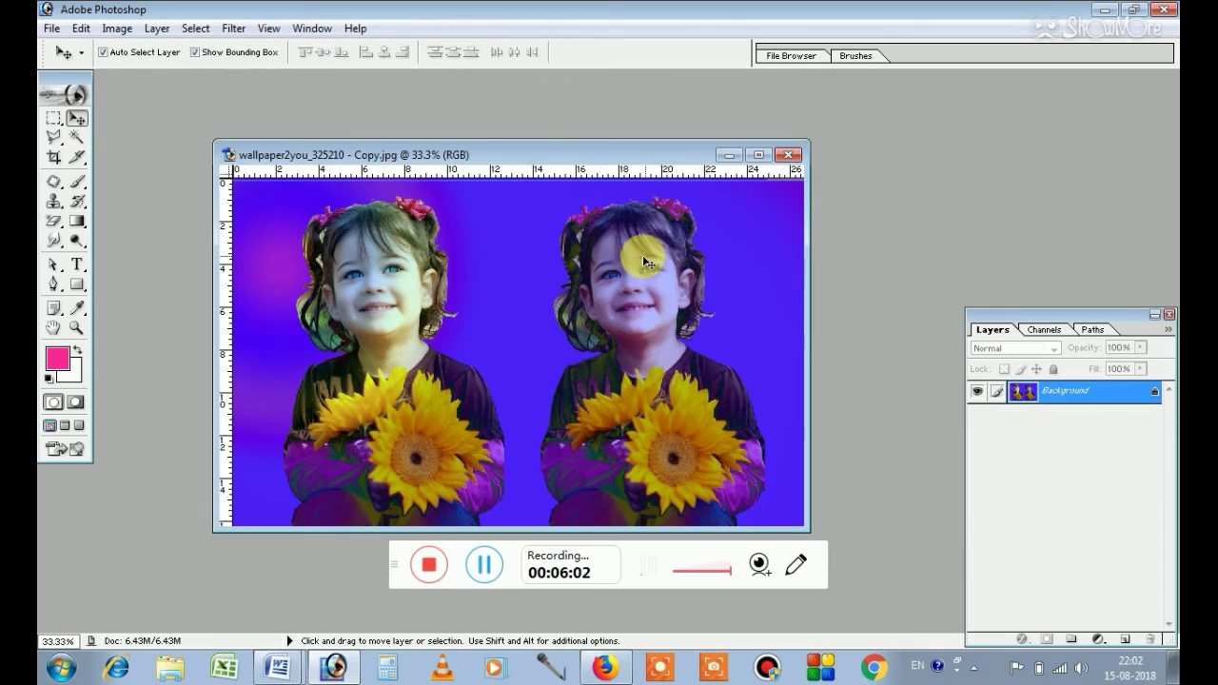
left_click_drag(519, 153, 535, 127)
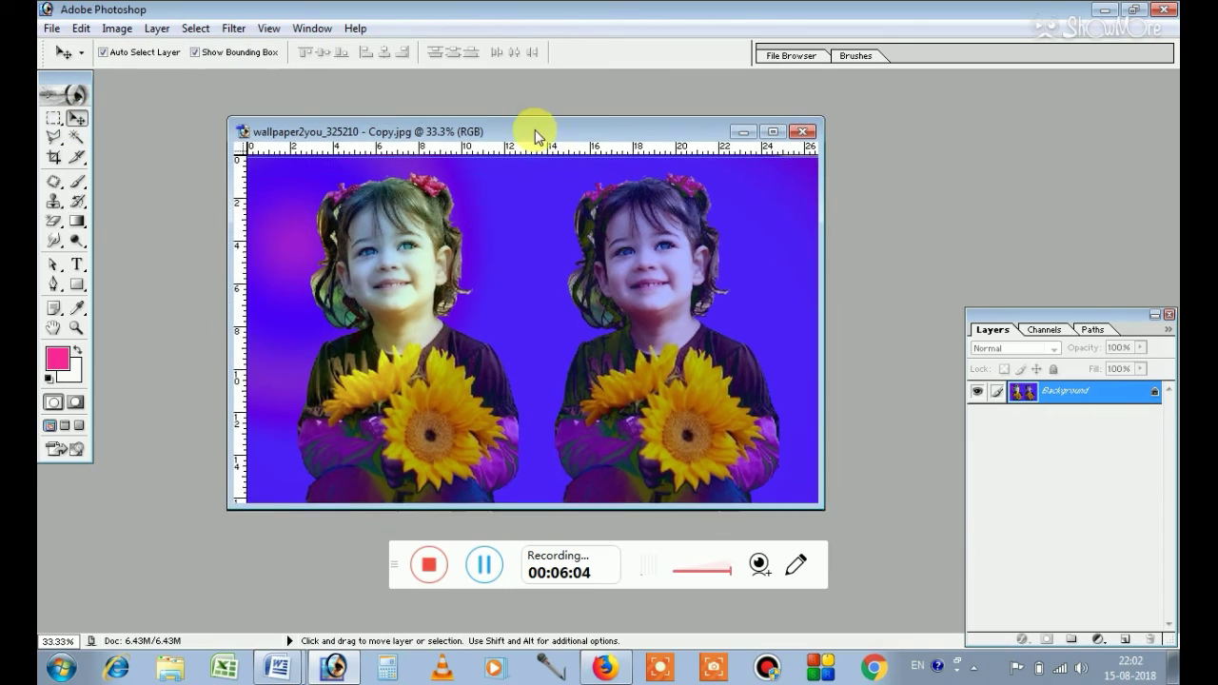